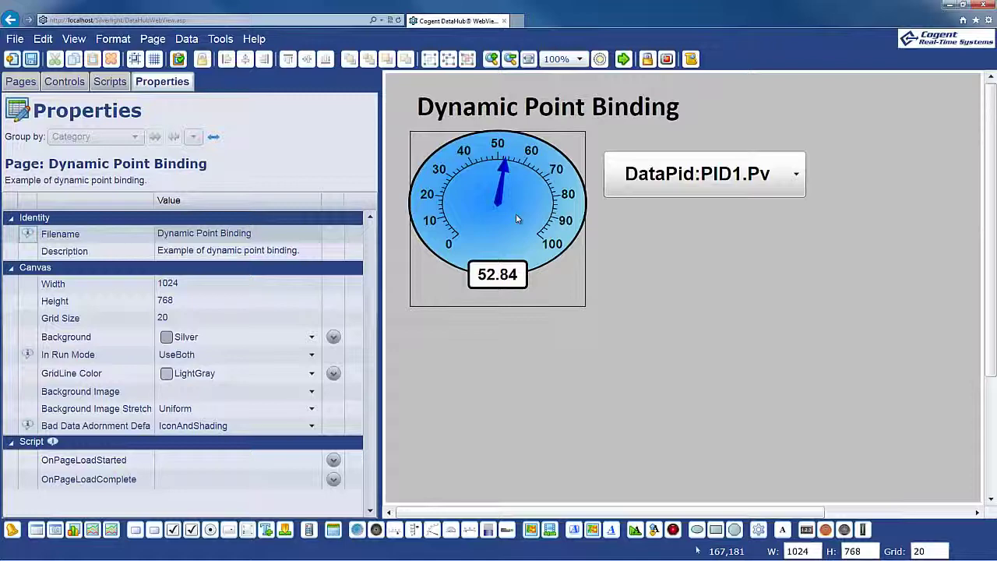
Inspect the blue gauge's Value binding, and view the combo box's available points in run mode before returning to design mode.
{"action": "left_click", "coordinate": [515, 213]}
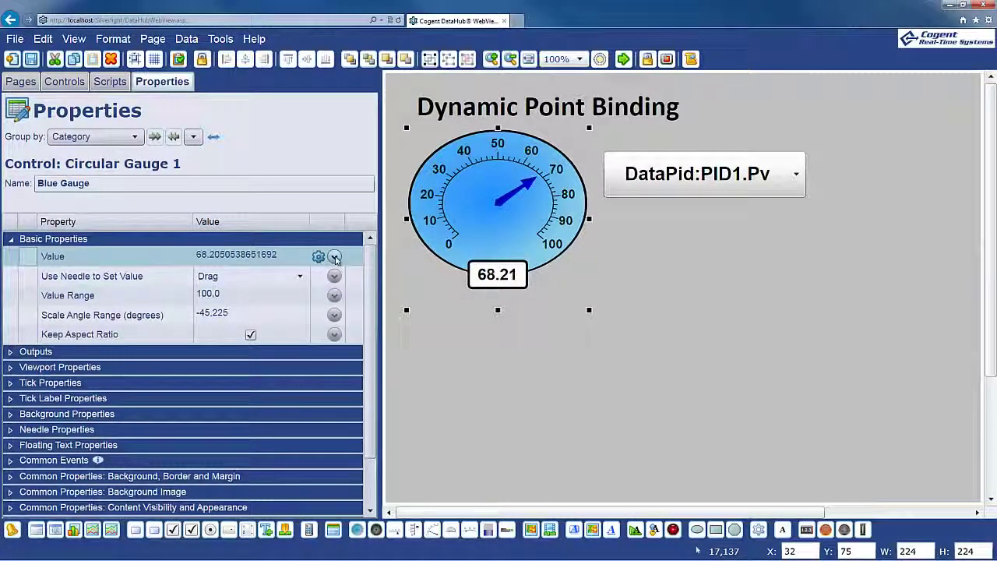
{"action": "left_click", "coordinate": [334, 258]}
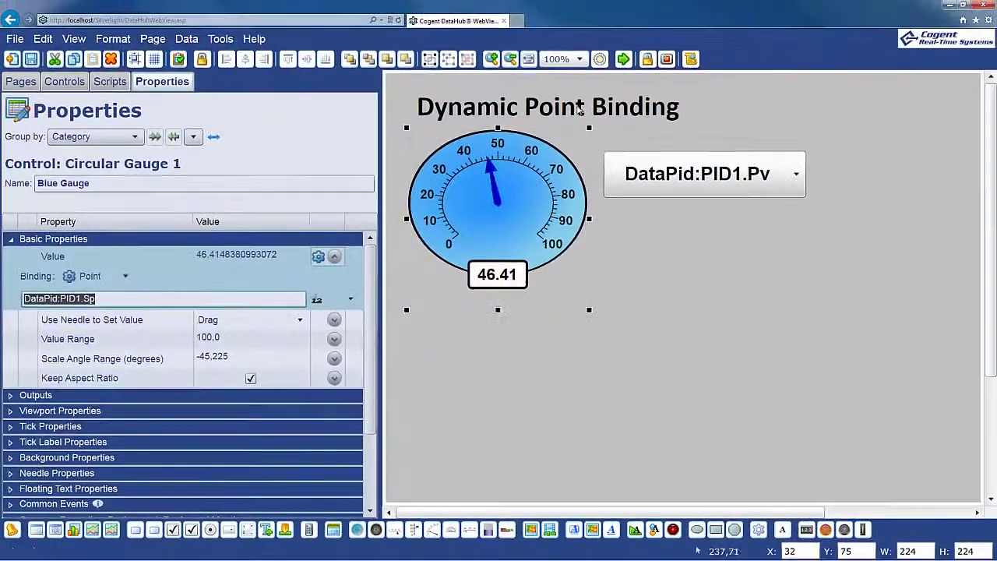
{"action": "left_click", "coordinate": [623, 58]}
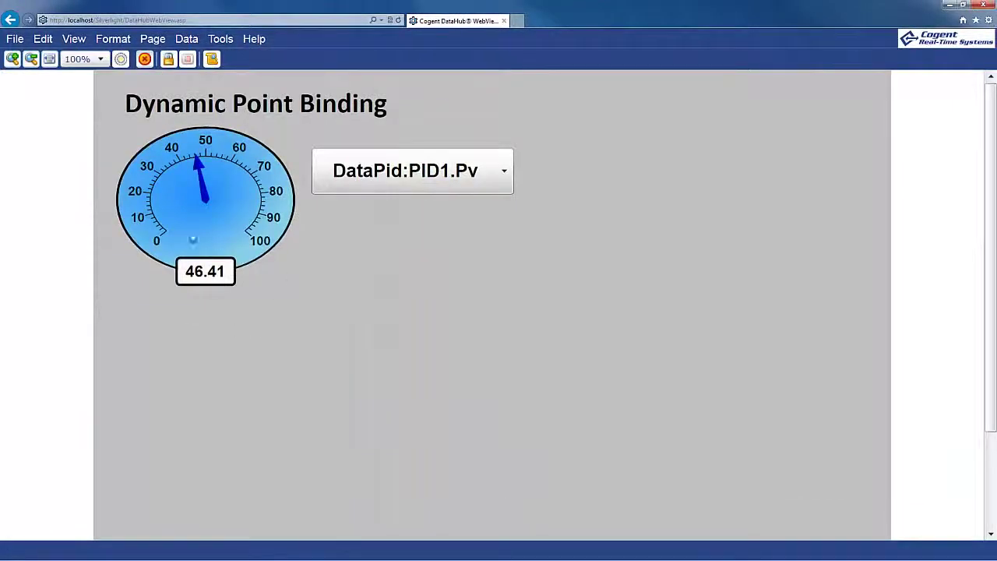
{"action": "left_click", "coordinate": [493, 186]}
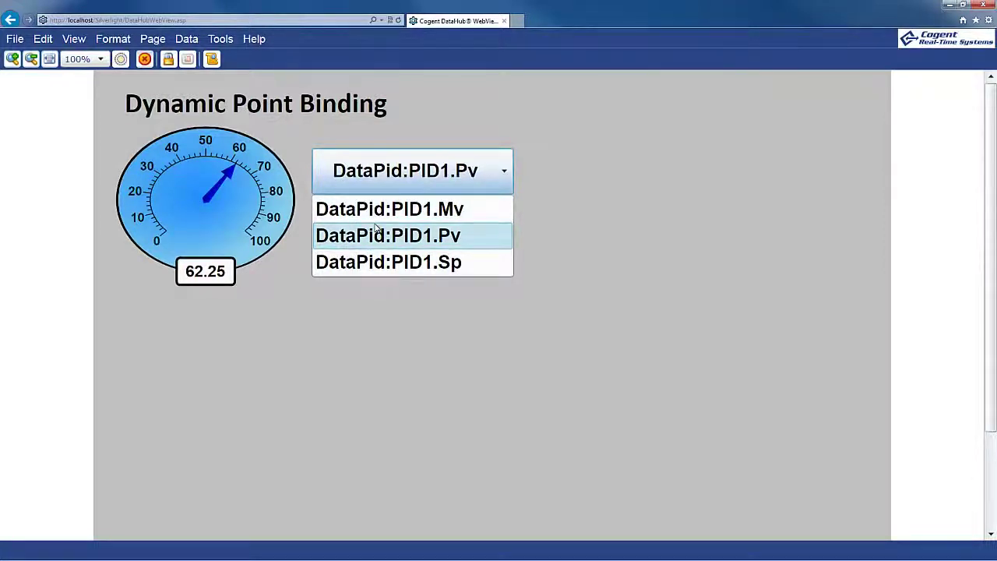
{"action": "left_click", "coordinate": [144, 60]}
{"action": "left_click", "coordinate": [145, 60]}
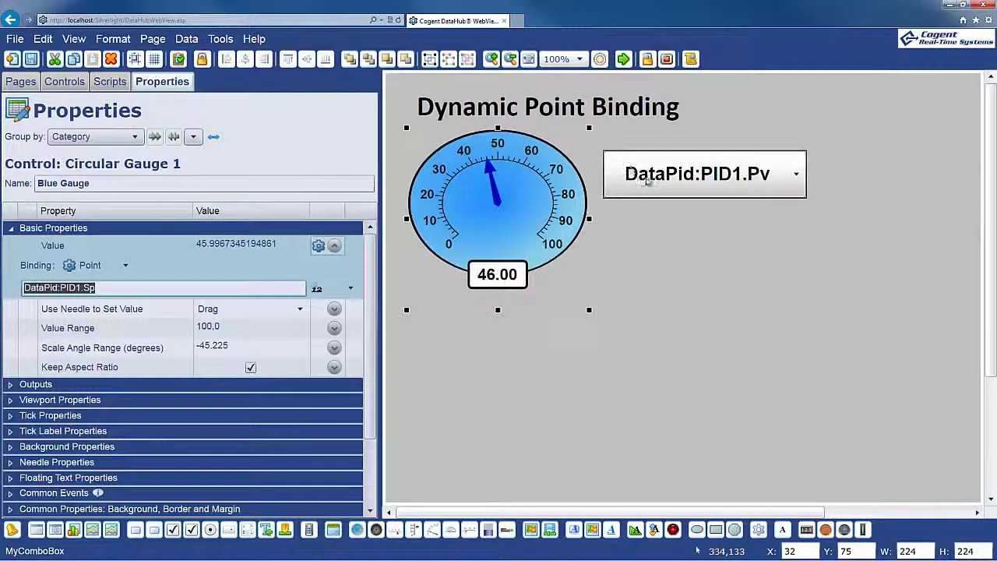
Copy the reference to the combo box's Selected Value property.
{"action": "left_click", "coordinate": [646, 178]}
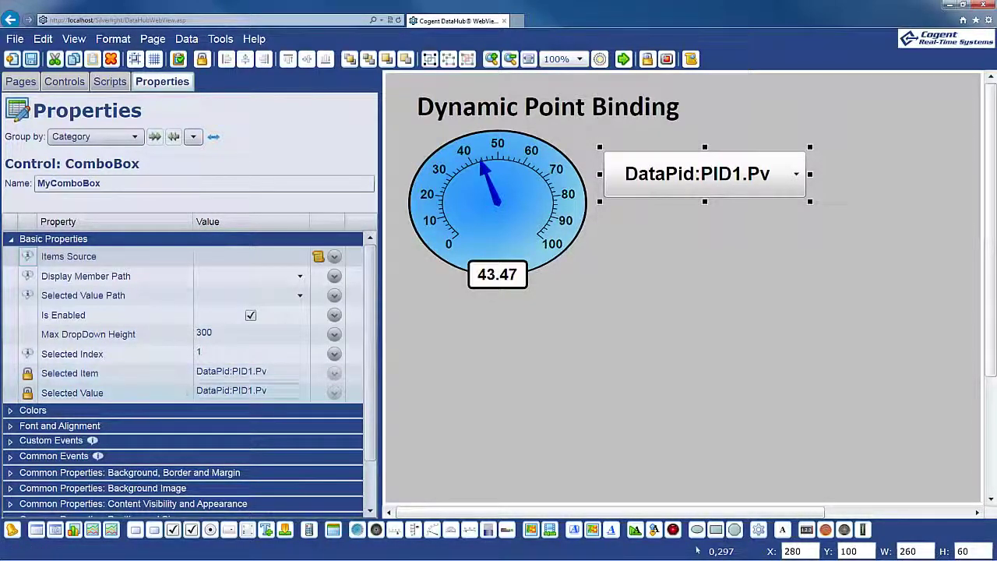
{"action": "right_click", "coordinate": [277, 391]}
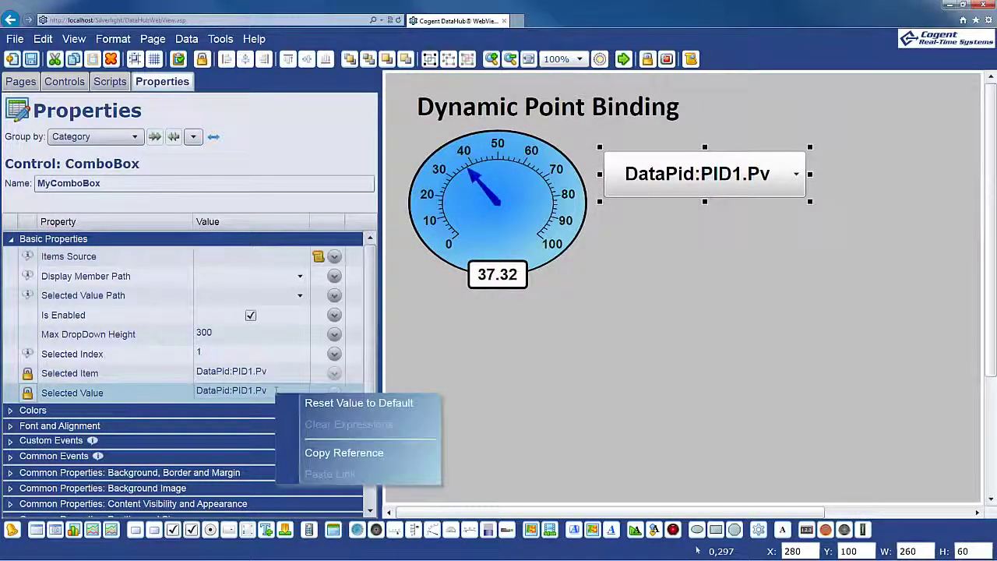
{"action": "left_click", "coordinate": [322, 454]}
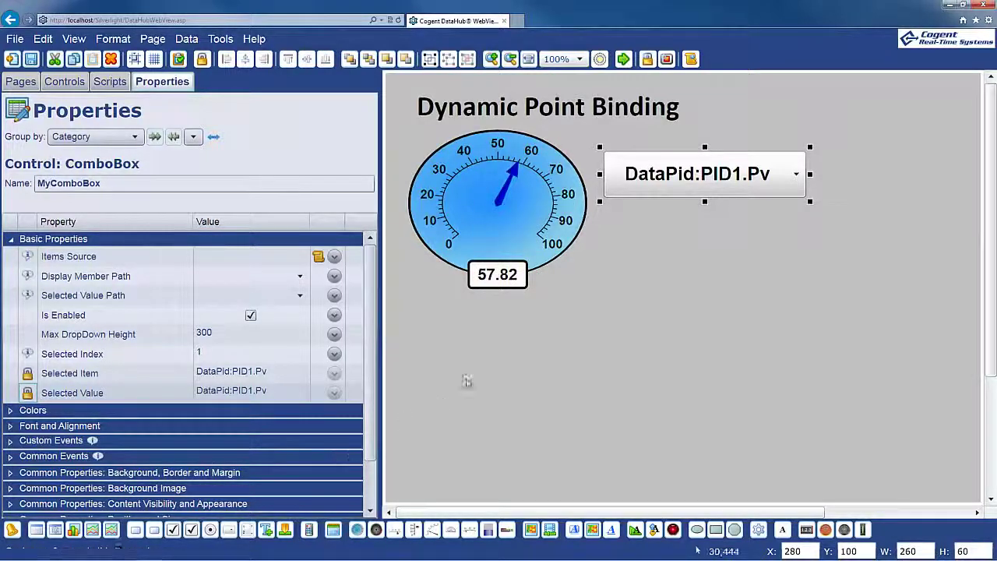
Set the blue gauge's Value point binding to =GETP("MyComboBox@SelectedValue"); using the copied reference.
{"action": "left_click", "coordinate": [465, 156]}
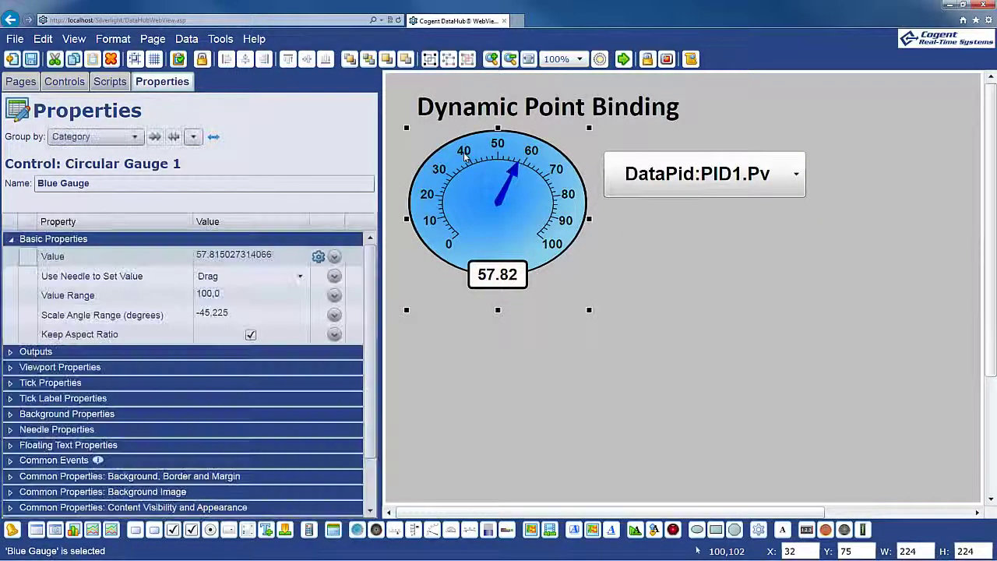
{"action": "left_click", "coordinate": [334, 257]}
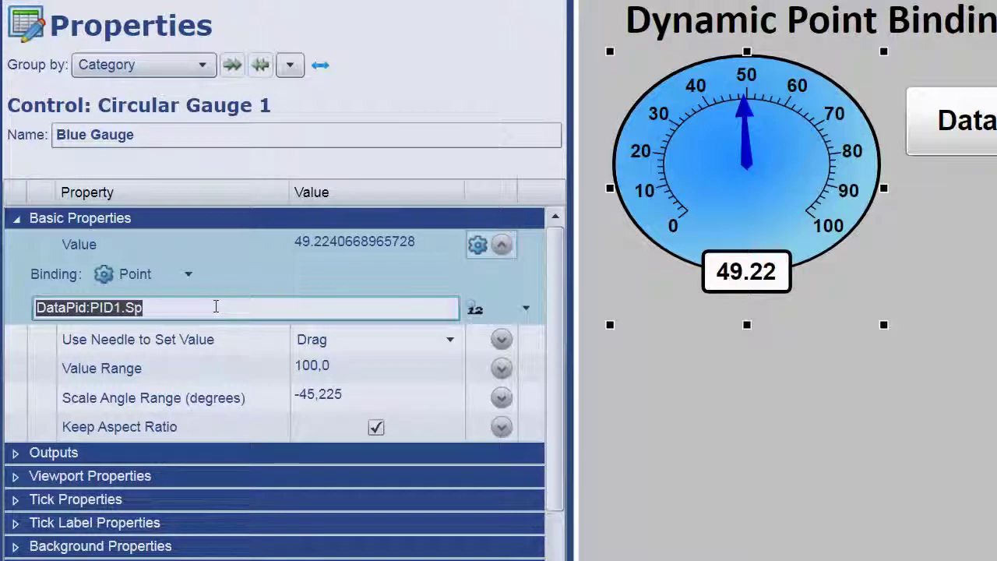
{"action": "type", "text": "="}
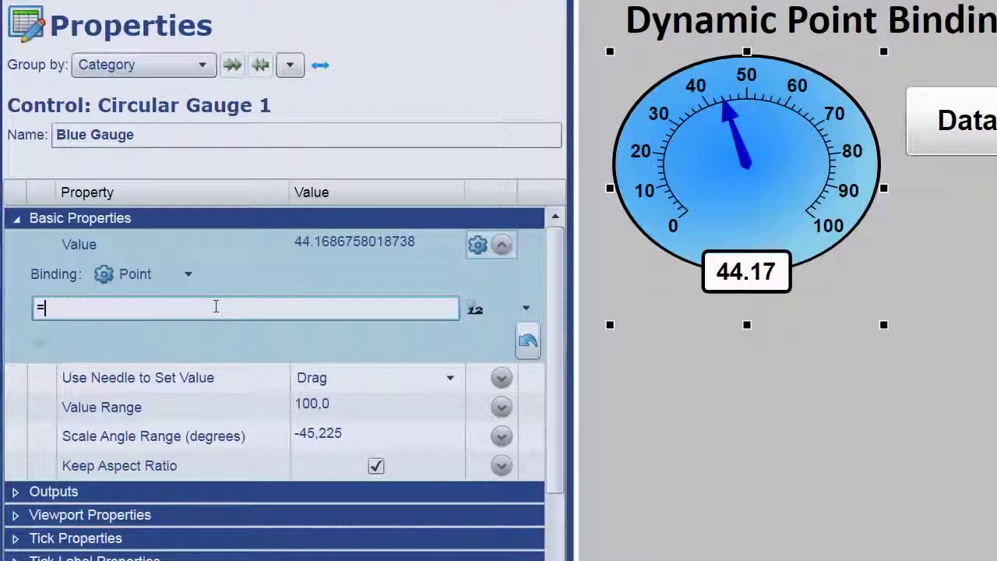
{"action": "type", "text": "GETP("}
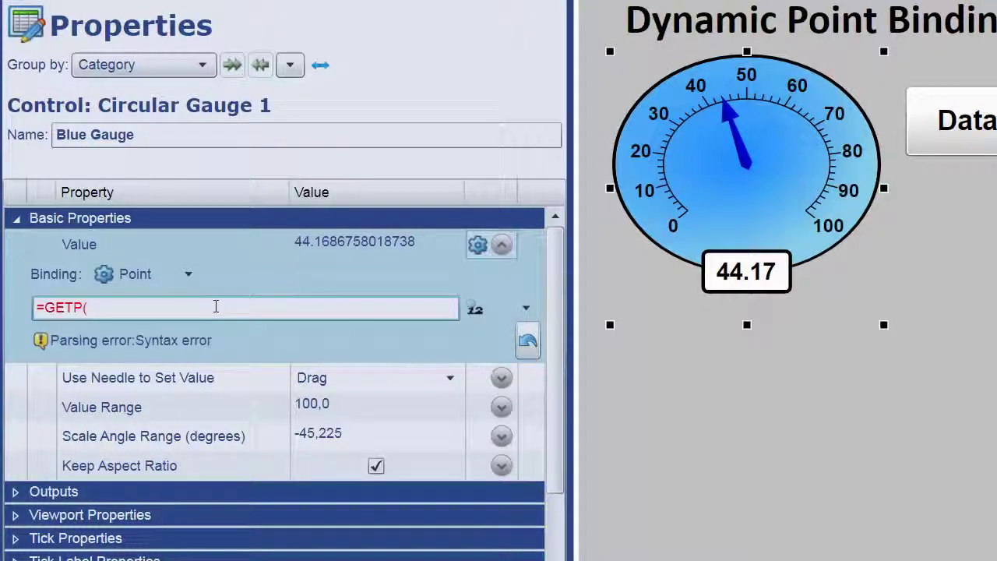
{"action": "type", "text": "\""}
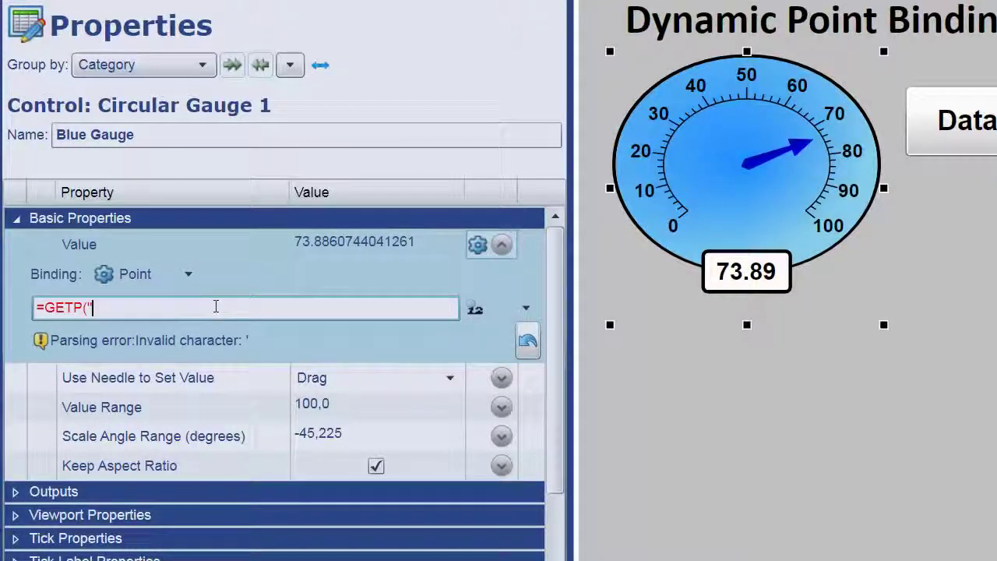
{"action": "key", "text": "ctrl+v"}
{"action": "type", "text": "\")"}
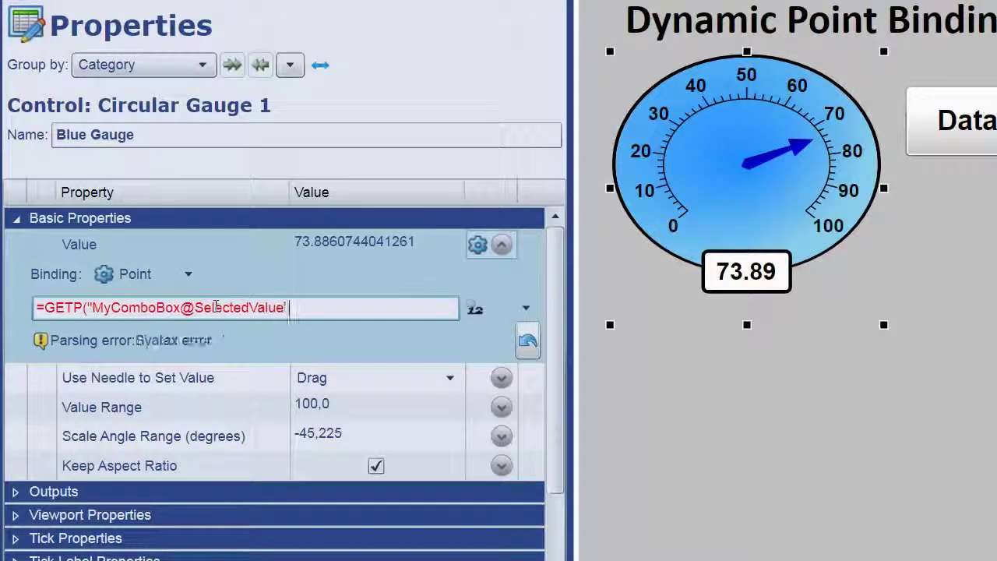
{"action": "type", "text": ";"}
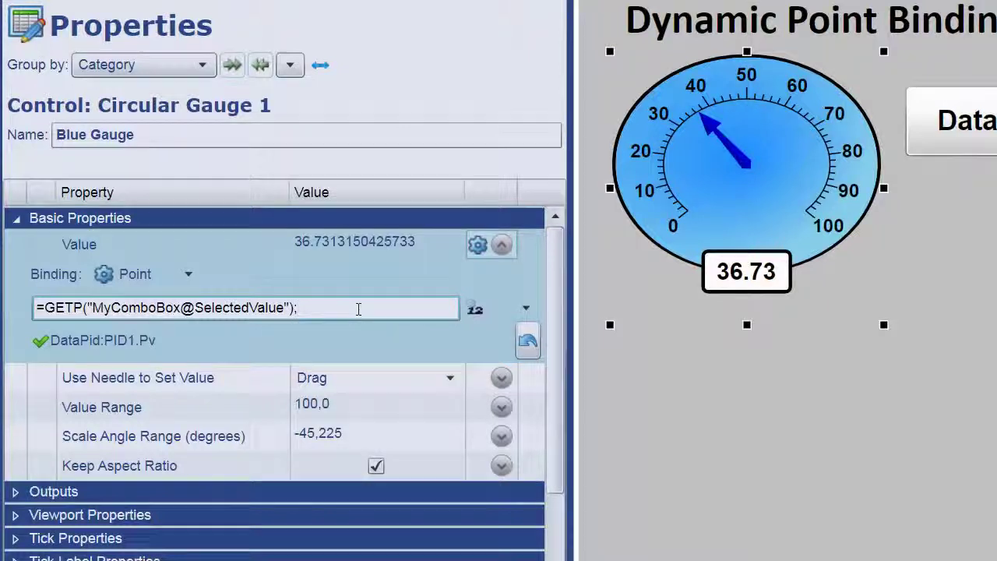
{"action": "key", "text": "ctrl+a"}
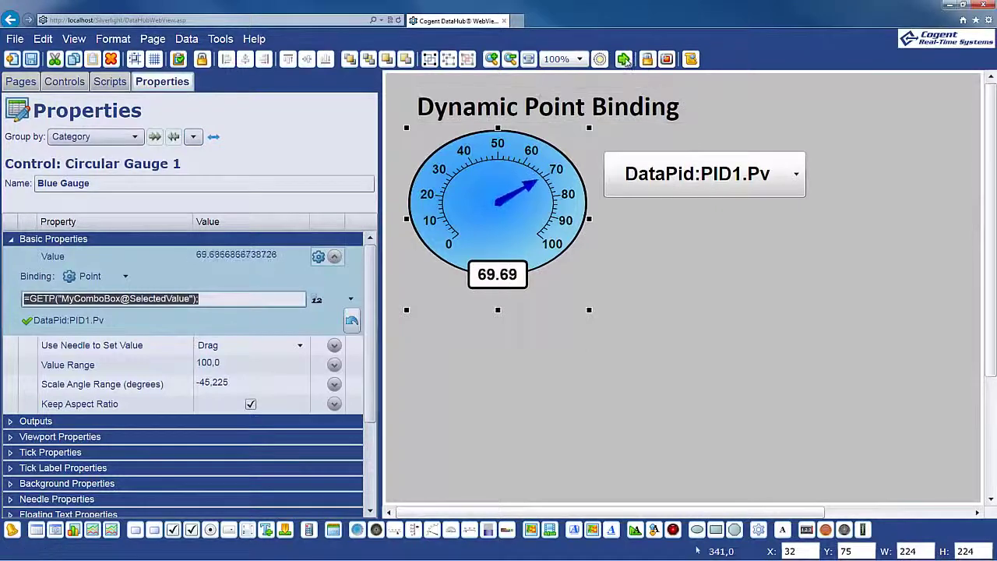
Test the gauge in run mode by selecting DataPid:PID1.Mv and DataPid:PID1.Sp in the combo box, and return to design mode.
{"action": "left_click", "coordinate": [624, 60]}
{"action": "left_click", "coordinate": [496, 171]}
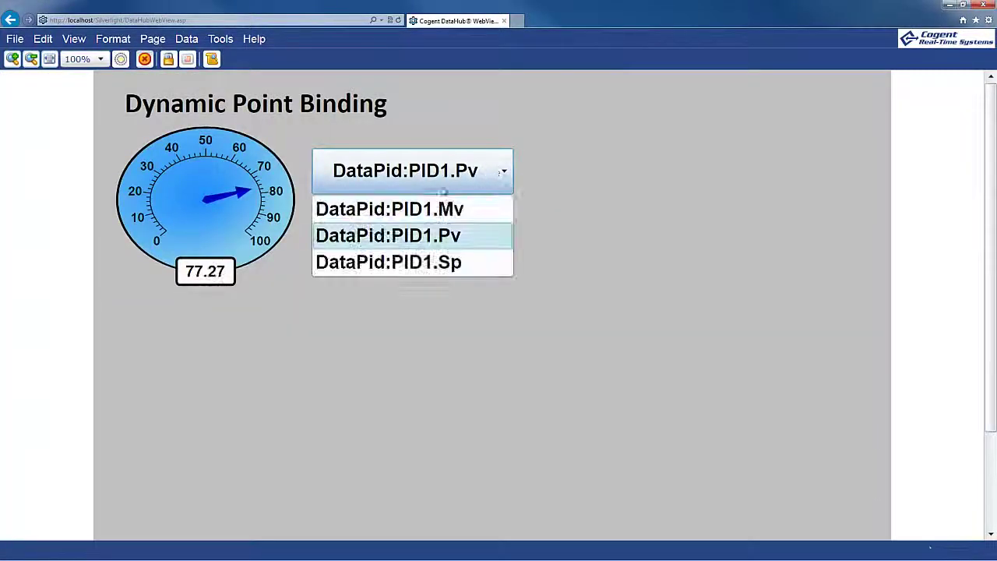
{"action": "left_click", "coordinate": [388, 212]}
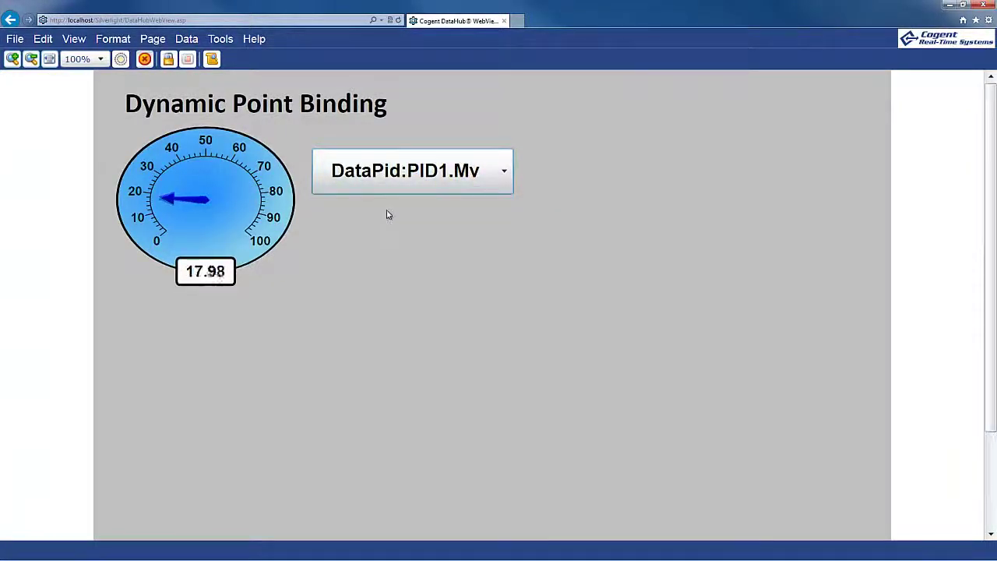
{"action": "left_click", "coordinate": [400, 181]}
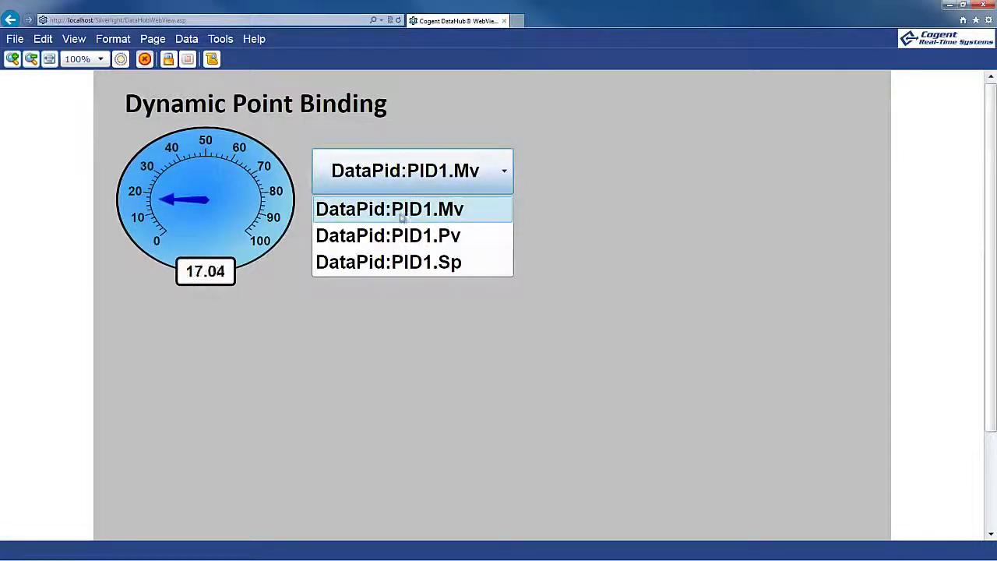
{"action": "left_click", "coordinate": [401, 263]}
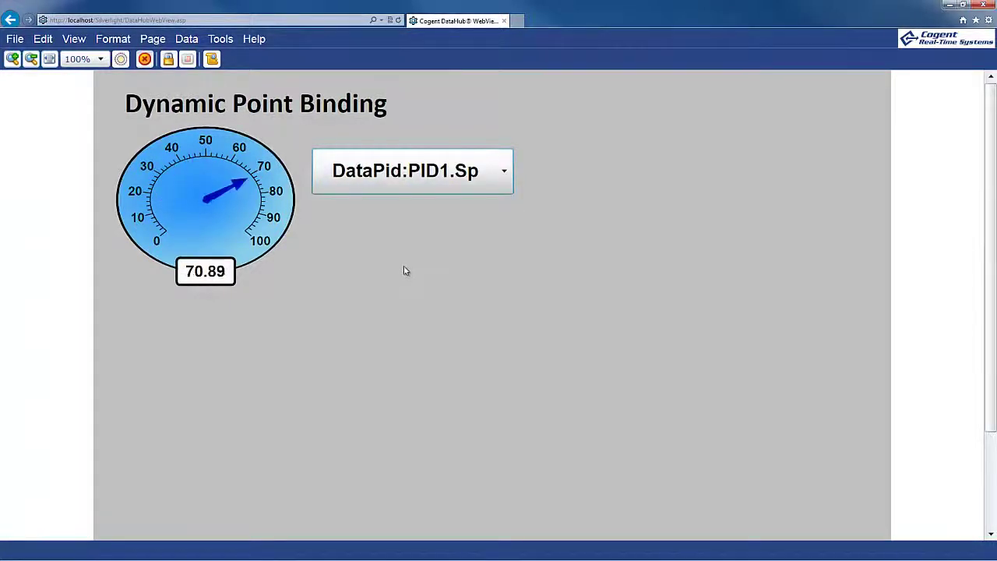
{"action": "left_click", "coordinate": [148, 61]}
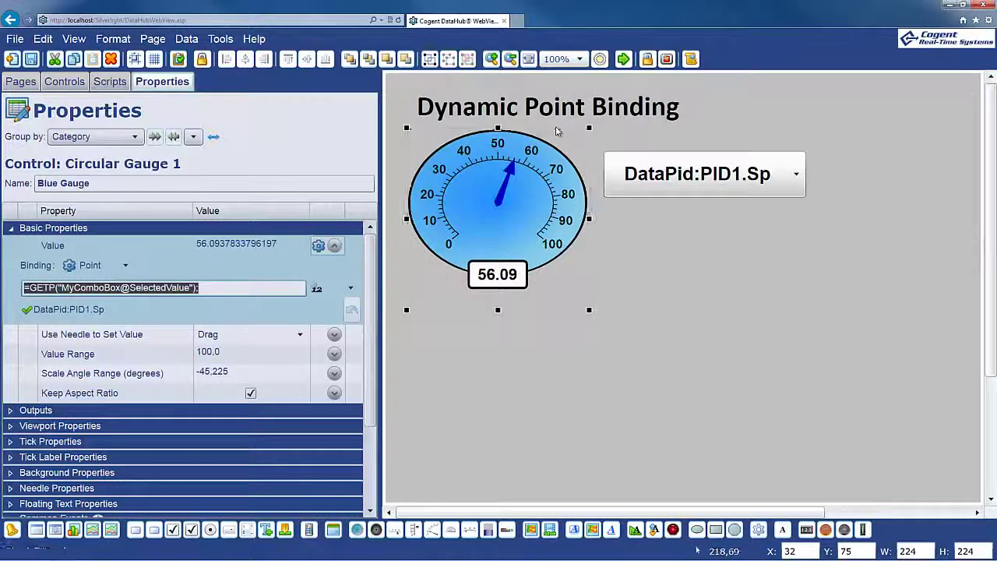
Open the Scripted Point Binding page, discarding unsaved changes on the current page.
{"action": "left_click", "coordinate": [600, 249]}
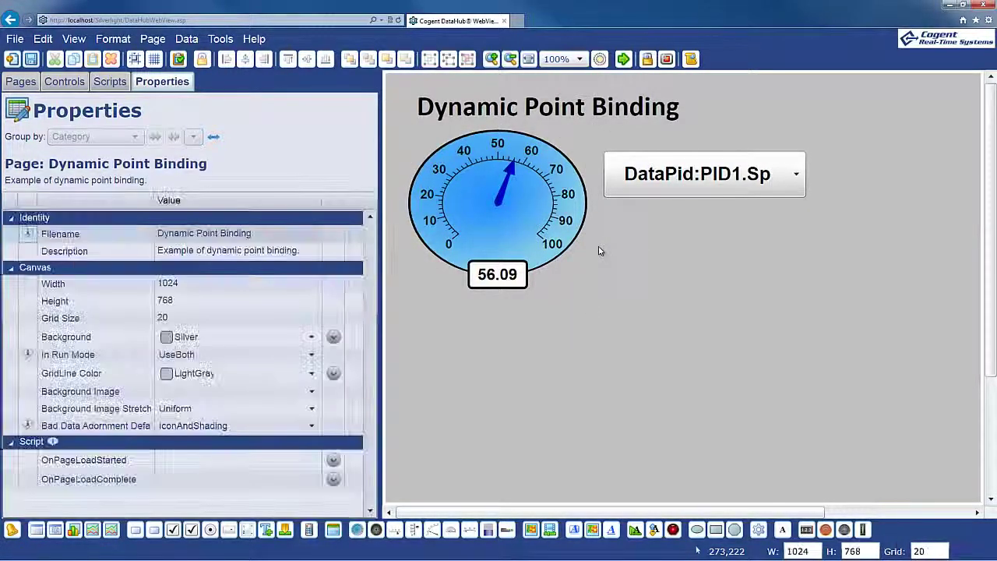
{"action": "left_click", "coordinate": [21, 82]}
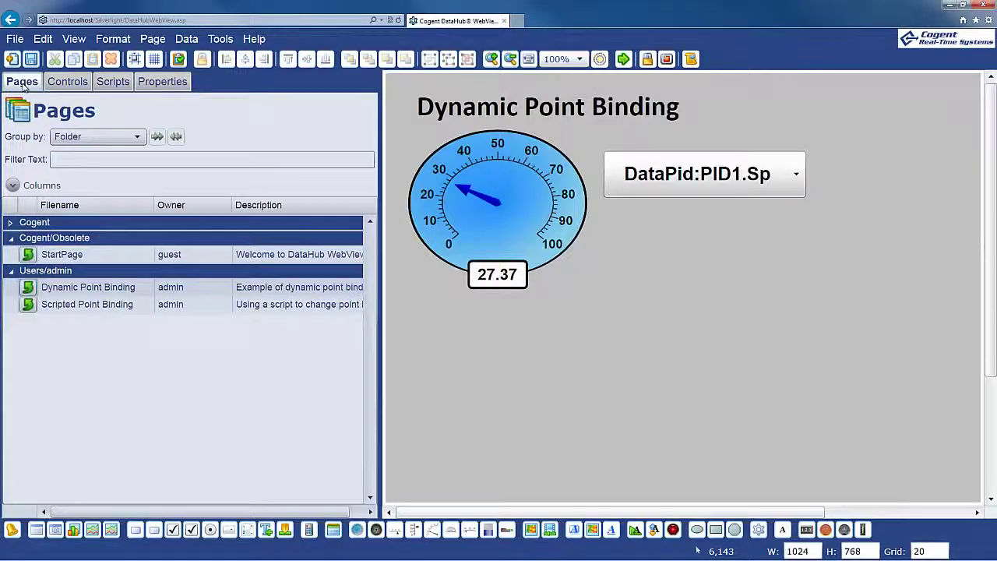
{"action": "left_click", "coordinate": [27, 306]}
{"action": "double_click", "coordinate": [27, 306]}
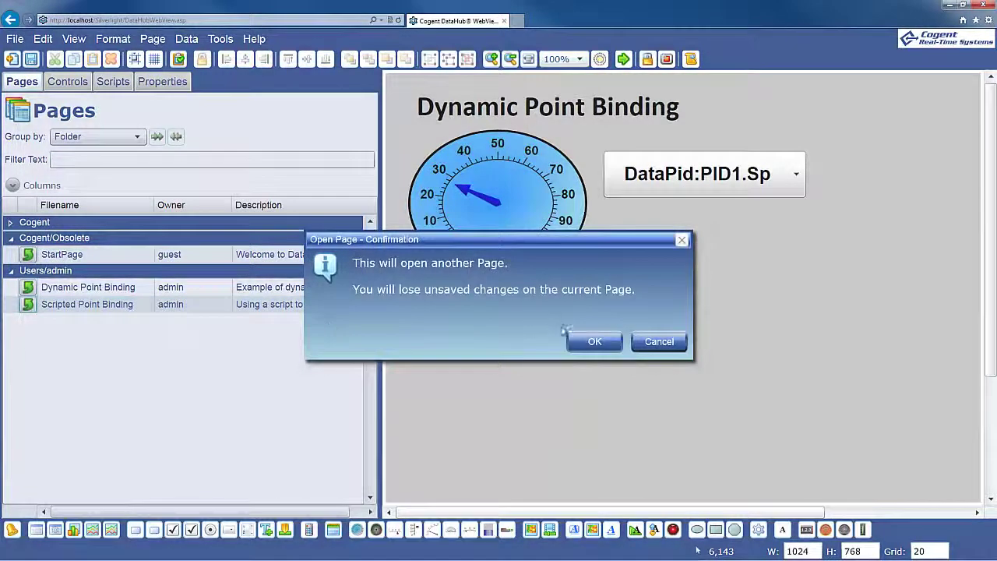
{"action": "left_click", "coordinate": [595, 344]}
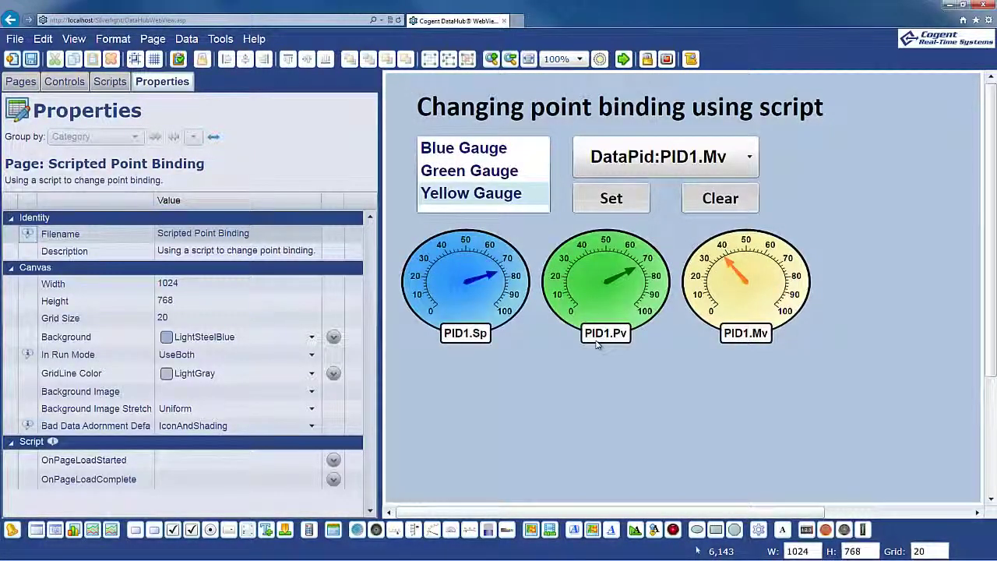
Examine the gauge list box and the blue, green and yellow gauges on the page.
{"action": "left_click", "coordinate": [598, 346]}
{"action": "left_click", "coordinate": [608, 388]}
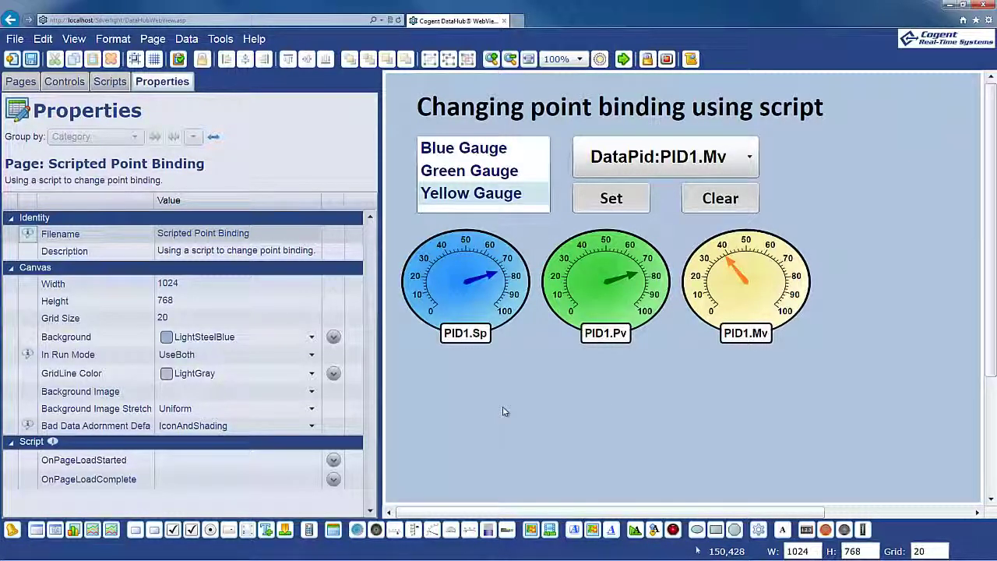
{"action": "left_click", "coordinate": [514, 161]}
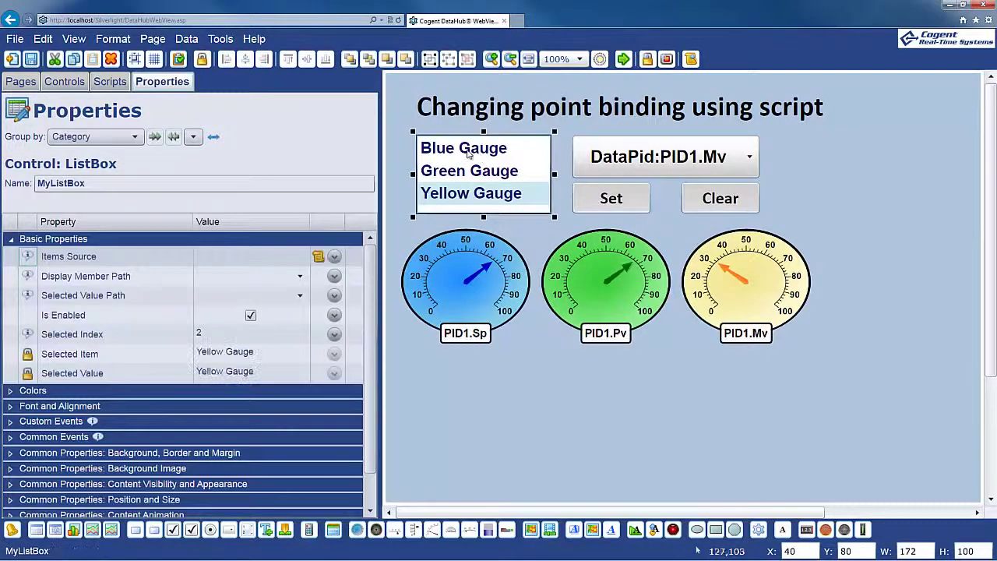
{"action": "left_click", "coordinate": [466, 285]}
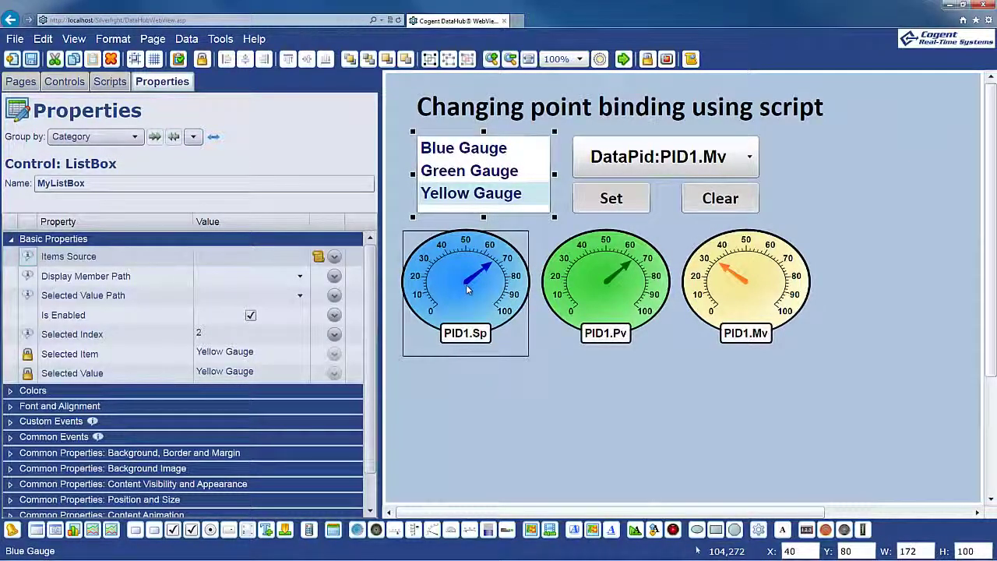
{"action": "left_click", "coordinate": [597, 290]}
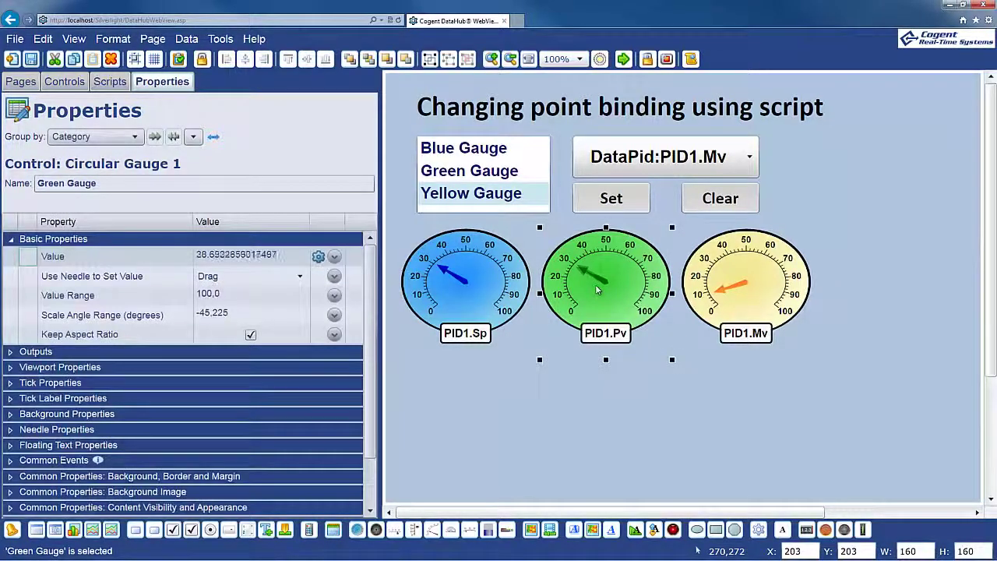
{"action": "left_click", "coordinate": [767, 277]}
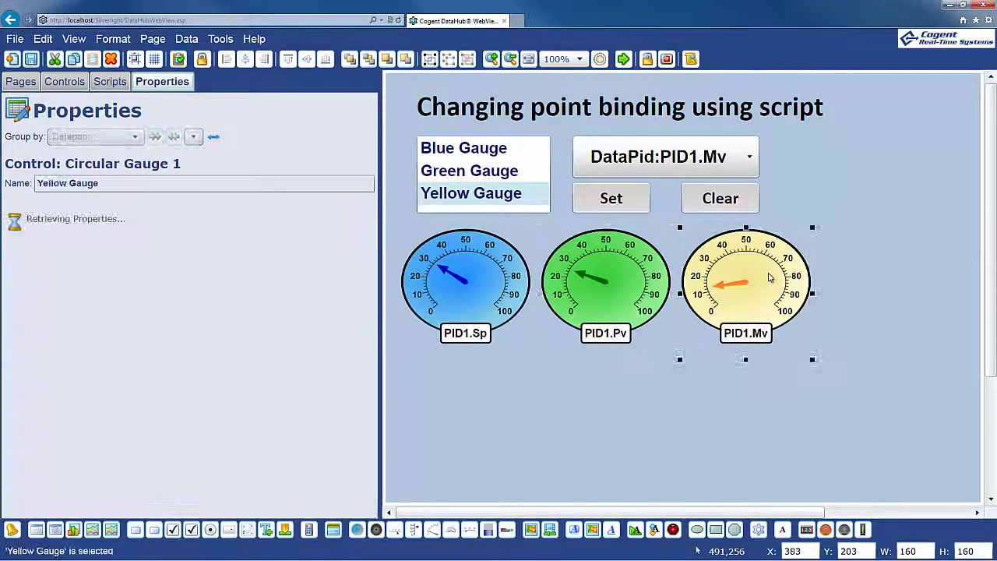
{"action": "left_click", "coordinate": [505, 273]}
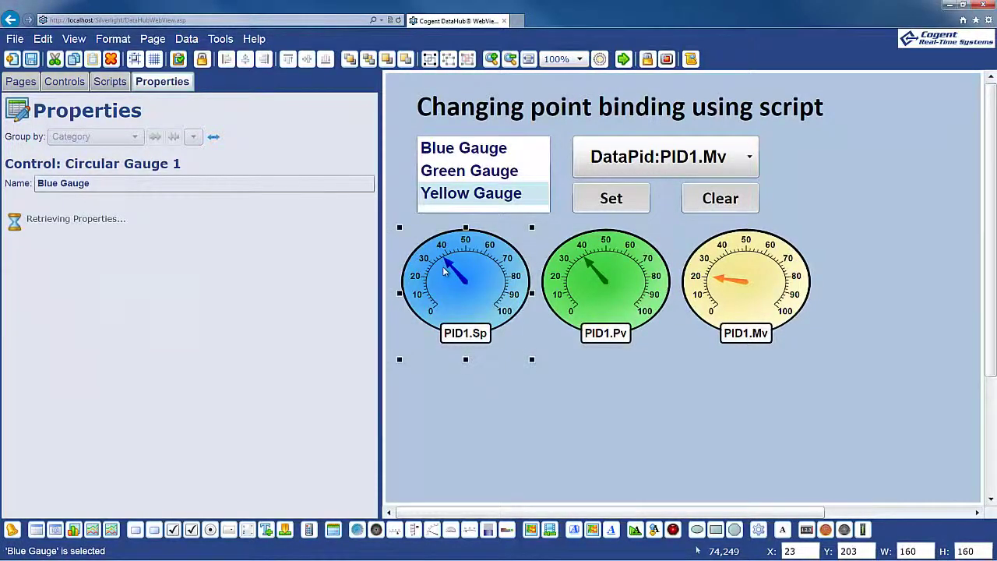
In run mode, bind the Blue Gauge to DataPid:PID1.Pv using the page's list box, combo box and Set control.
{"action": "left_click", "coordinate": [624, 60]}
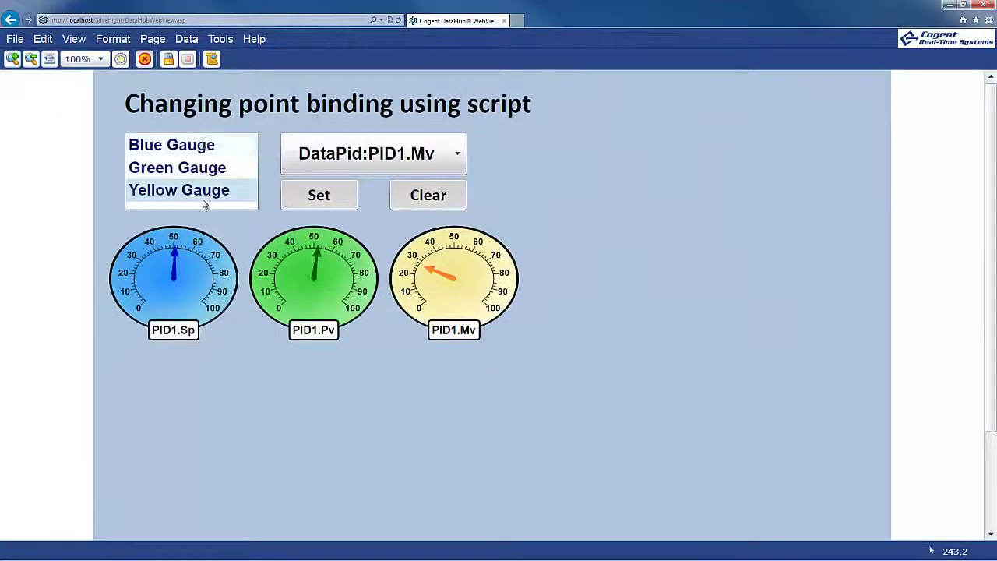
{"action": "left_click", "coordinate": [188, 146]}
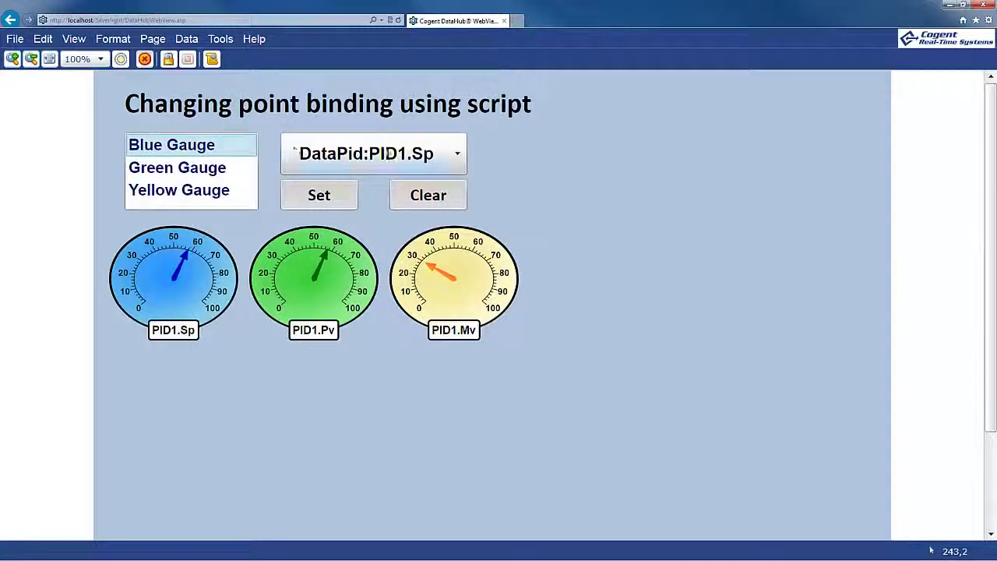
{"action": "left_click", "coordinate": [386, 154]}
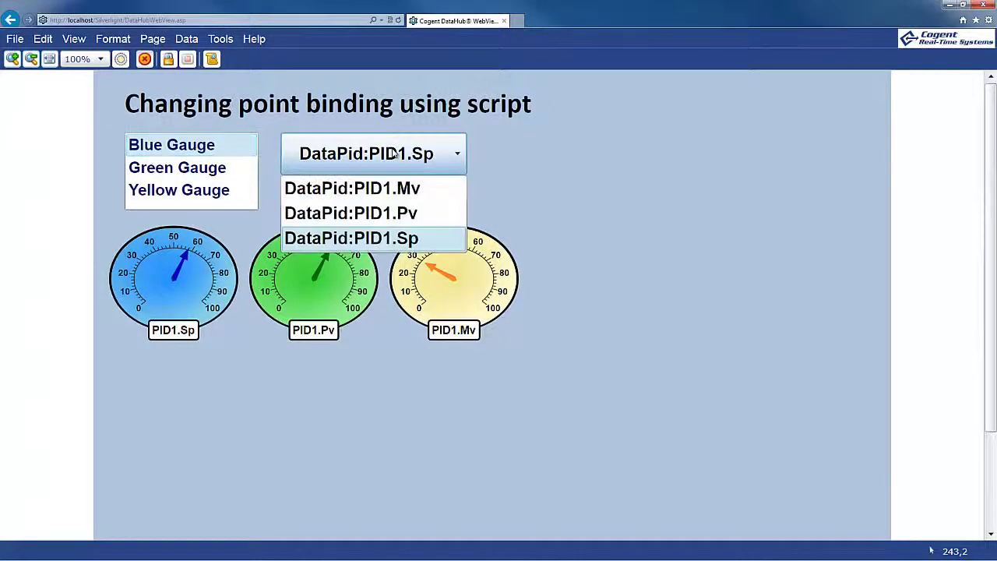
{"action": "left_click", "coordinate": [375, 213]}
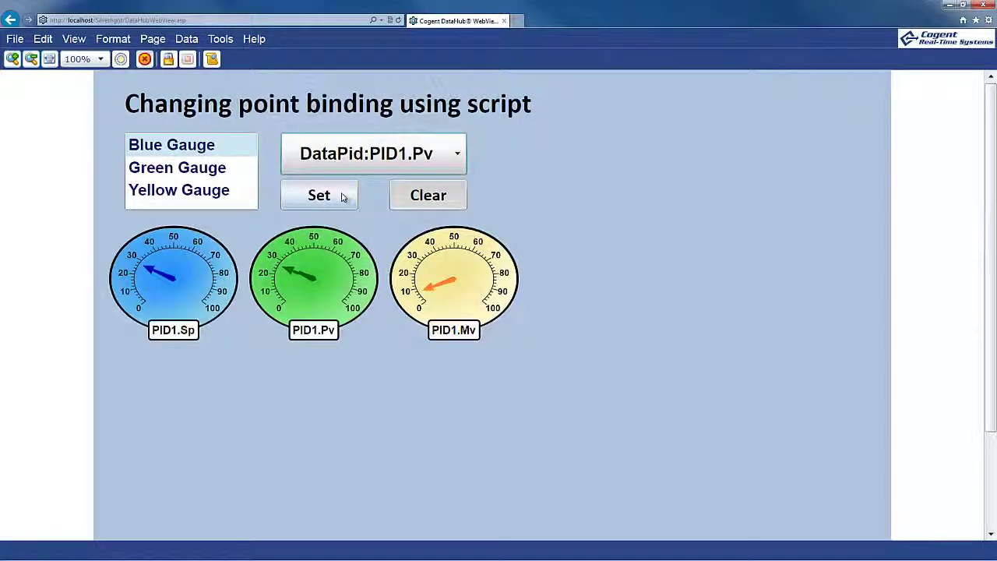
{"action": "left_click", "coordinate": [341, 197]}
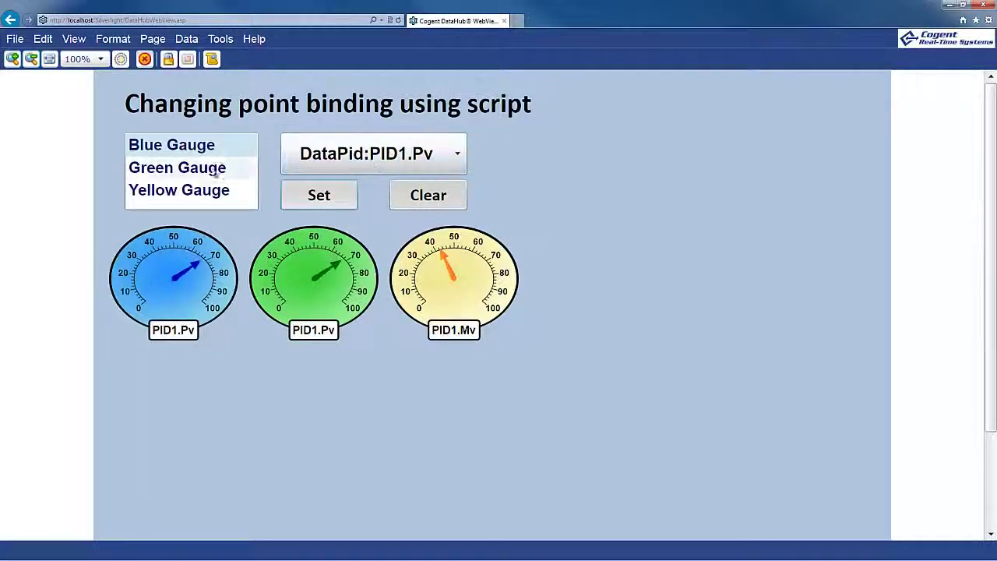
Bind the Green Gauge to DataPid:PID1.Sp, reselect Blue Gauge in the list box, and return to design mode.
{"action": "left_click", "coordinate": [175, 169]}
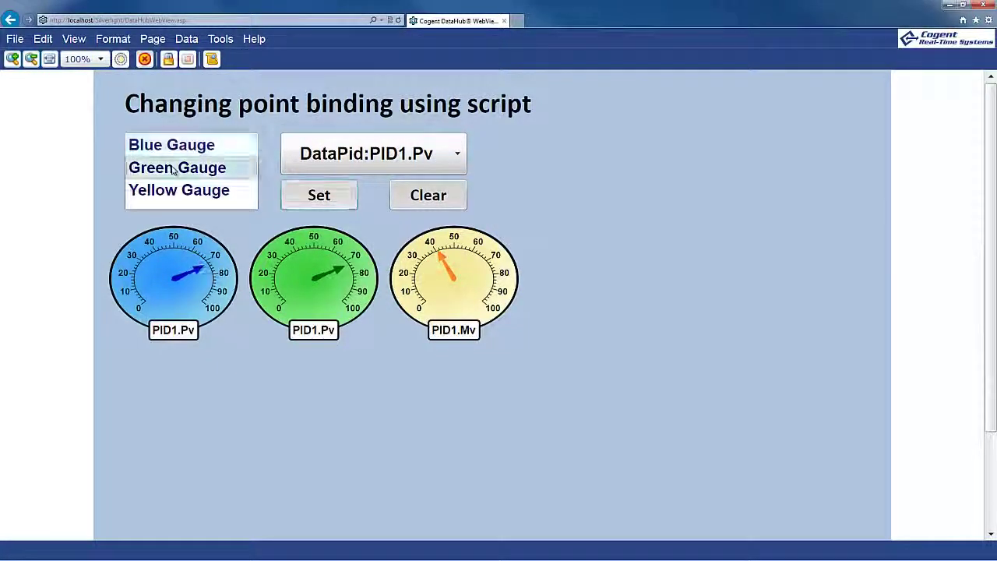
{"action": "left_click", "coordinate": [335, 160]}
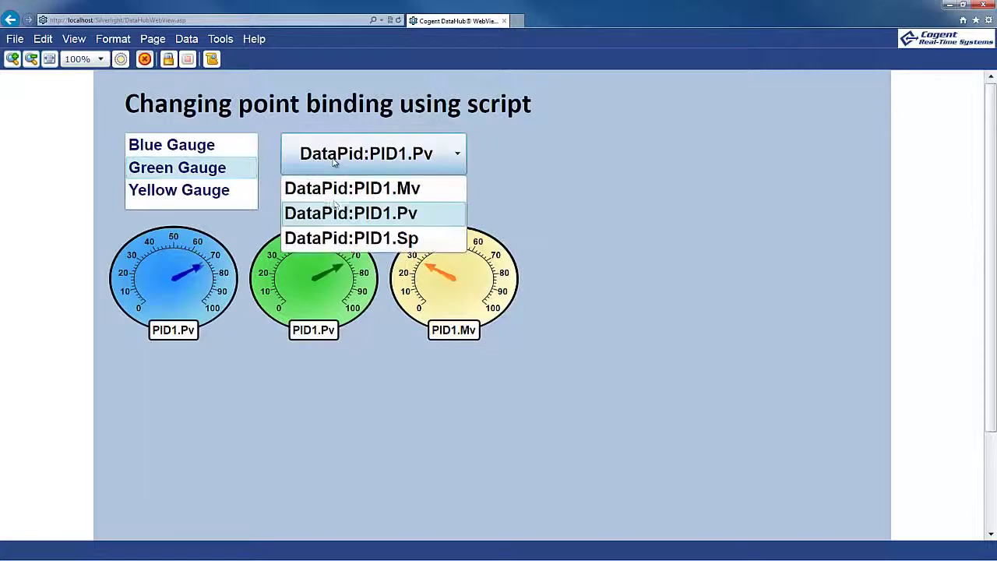
{"action": "left_click", "coordinate": [335, 239]}
{"action": "left_click", "coordinate": [345, 194]}
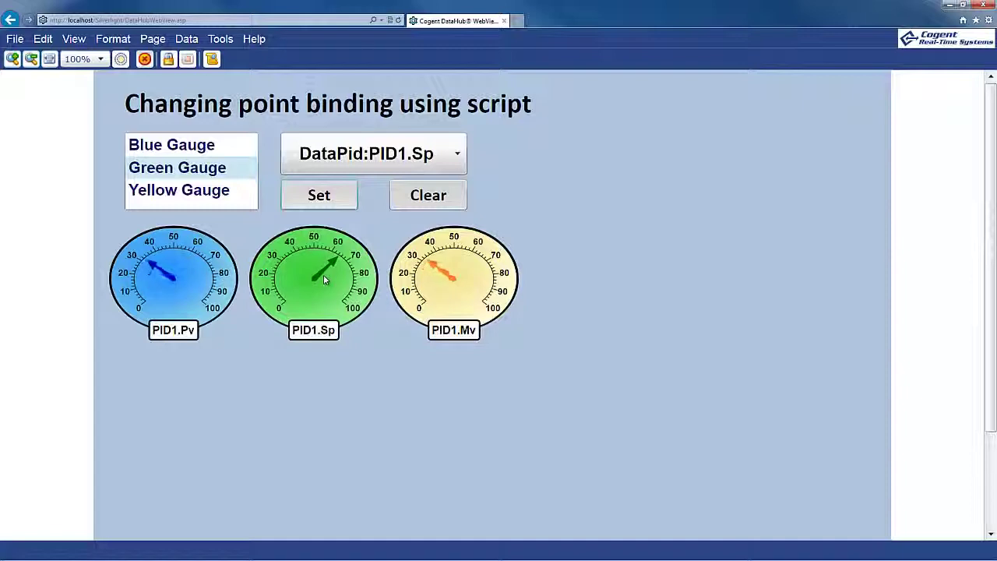
{"action": "left_click", "coordinate": [230, 149]}
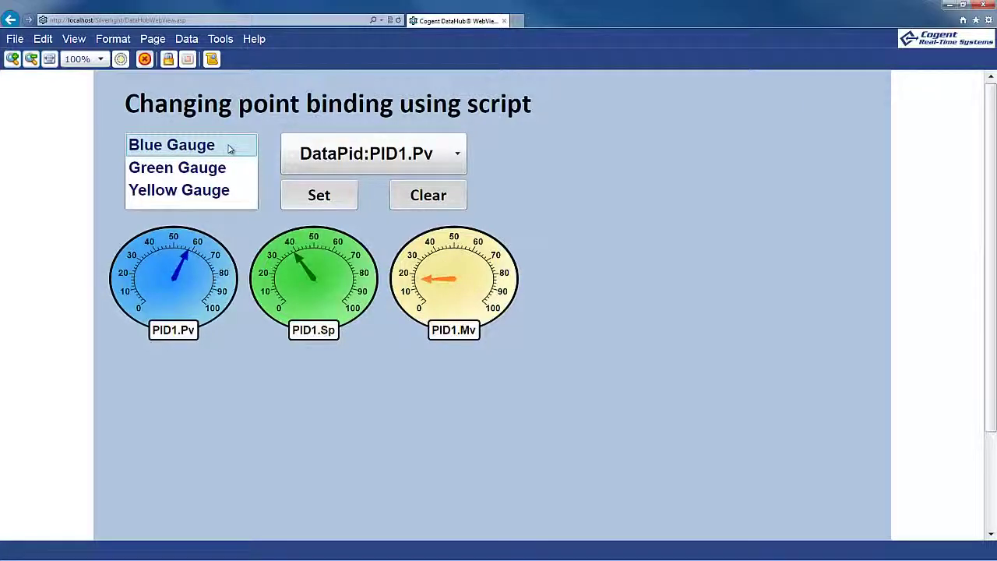
{"action": "left_click", "coordinate": [144, 61]}
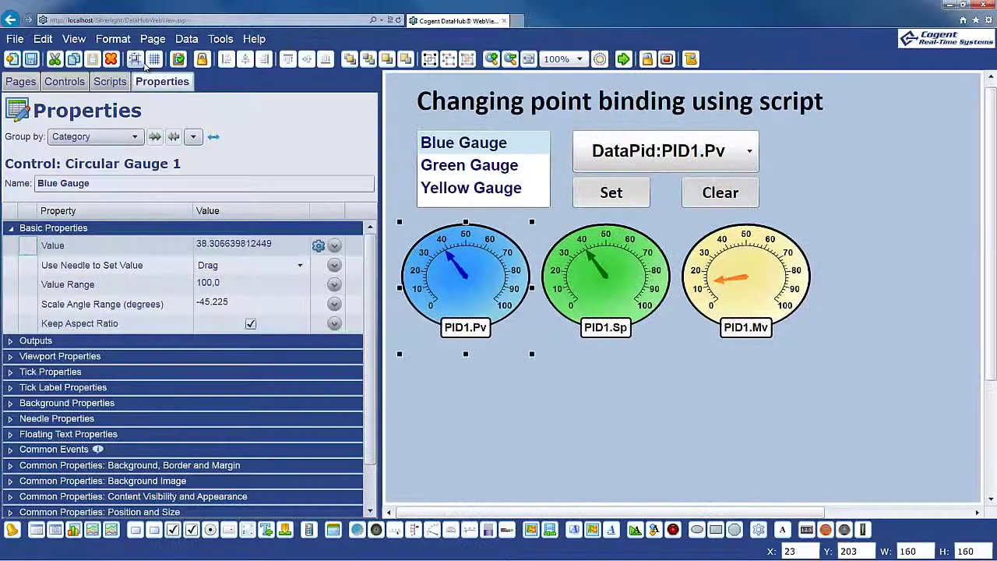
Examine the Items Source scripts of the gauge list box and the point combo box, including the regex passed to WV.GetPointNames.
{"action": "left_click", "coordinate": [517, 144]}
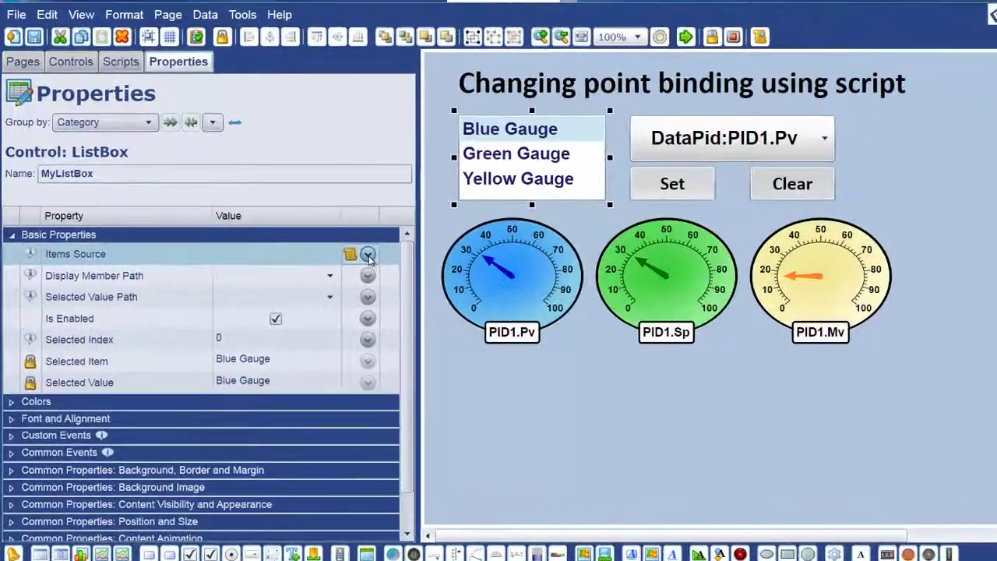
{"action": "left_click", "coordinate": [334, 256]}
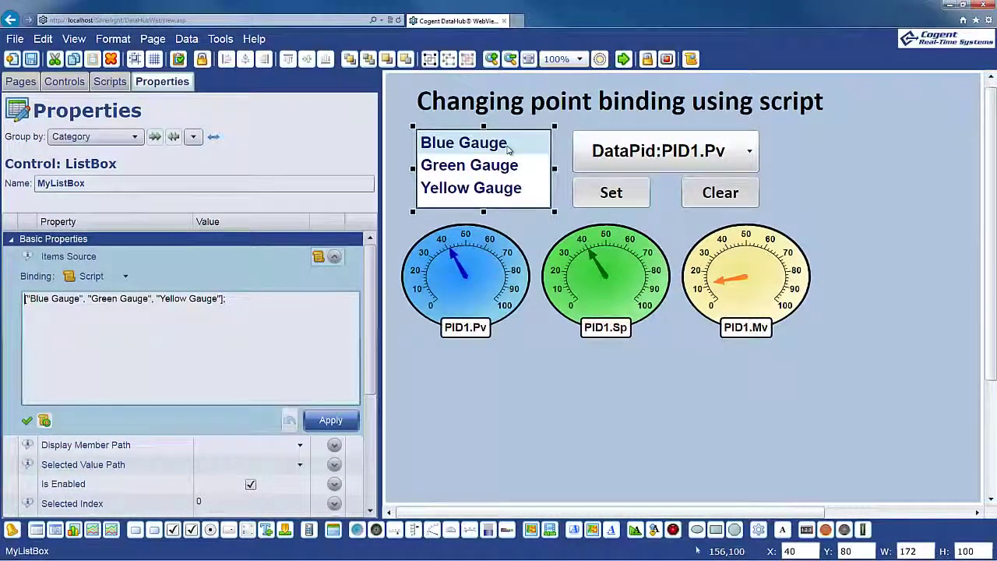
{"action": "left_click", "coordinate": [614, 155]}
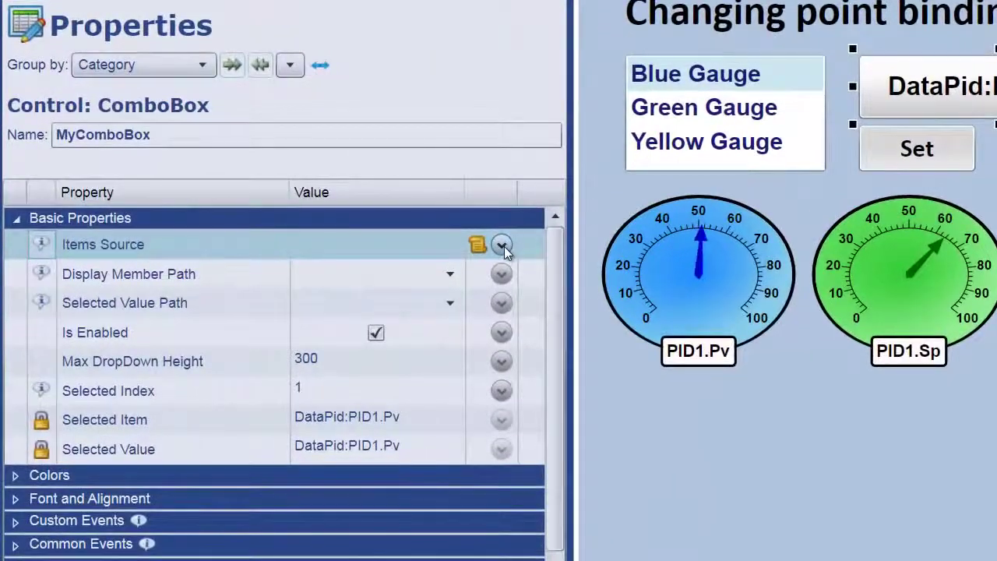
{"action": "left_click", "coordinate": [502, 245]}
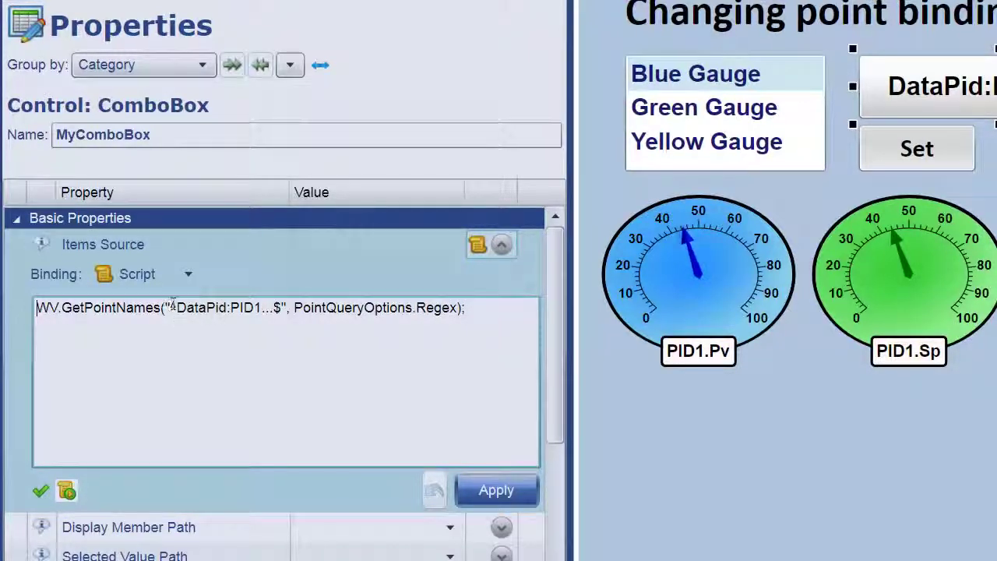
{"action": "left_click_drag", "start_coordinate": [177, 307], "coordinate": [170, 308]}
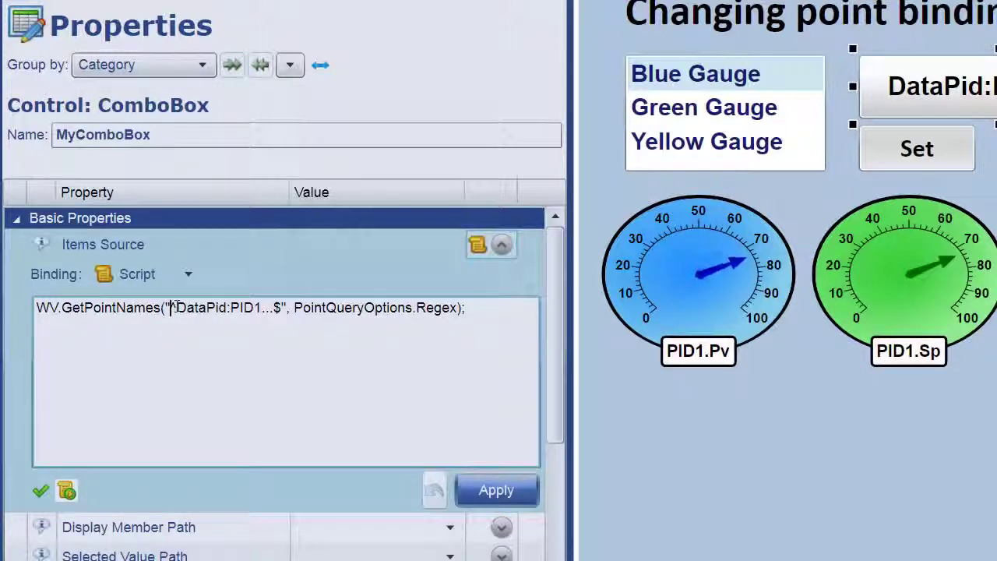
{"action": "left_click_drag", "start_coordinate": [194, 307], "coordinate": [267, 306]}
{"action": "left_click_drag", "start_coordinate": [268, 307], "coordinate": [271, 308]}
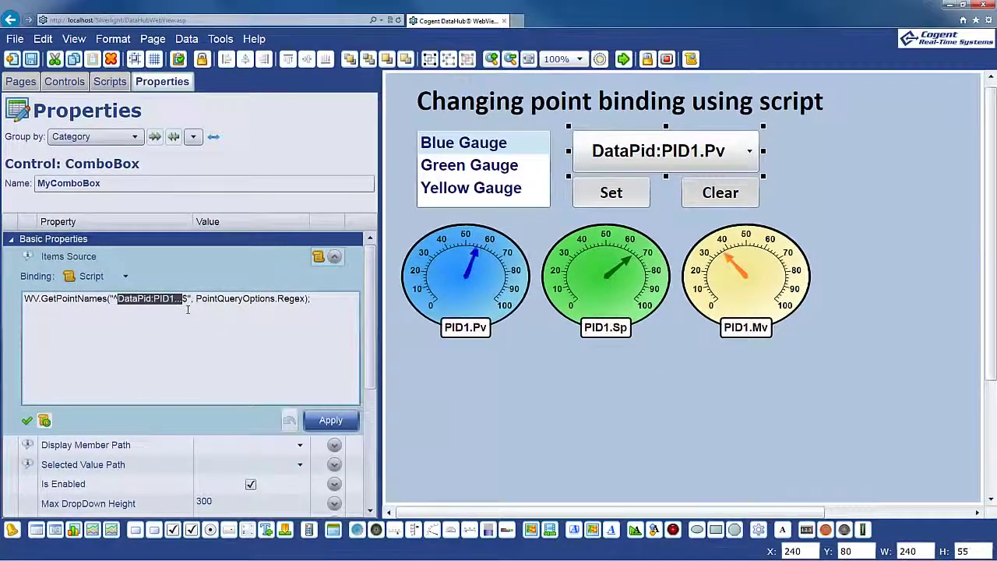
{"action": "left_click", "coordinate": [187, 309]}
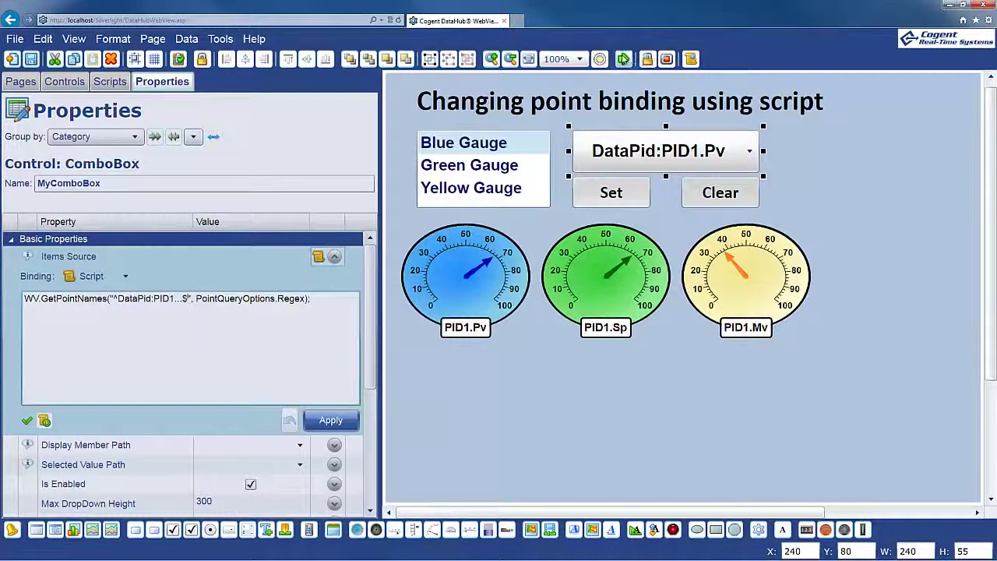
Check the combo box's point list in run mode, return to design mode and collapse its Items Source script.
{"action": "left_click", "coordinate": [623, 59]}
{"action": "left_click", "coordinate": [454, 150]}
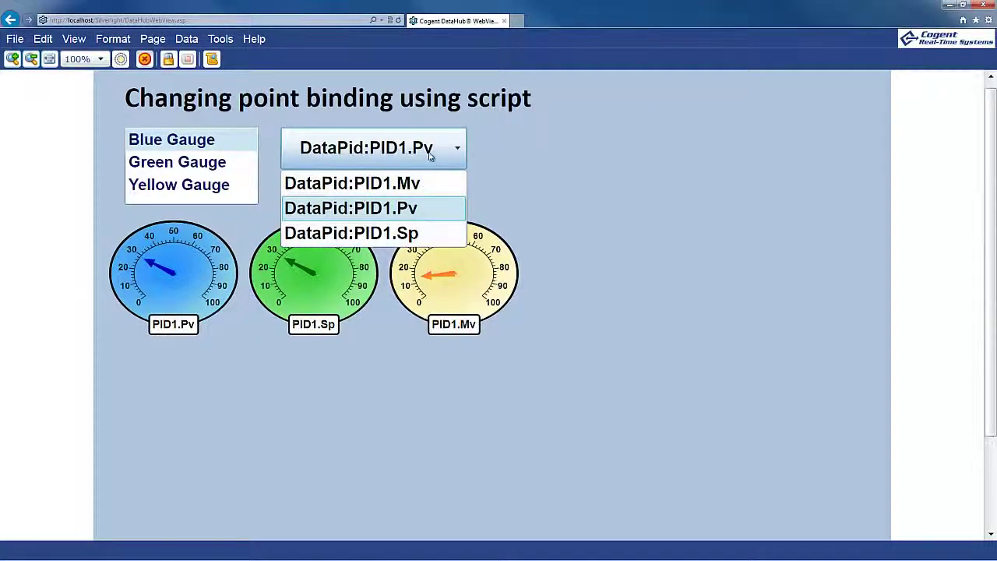
{"action": "left_click", "coordinate": [429, 156]}
{"action": "left_click", "coordinate": [144, 60]}
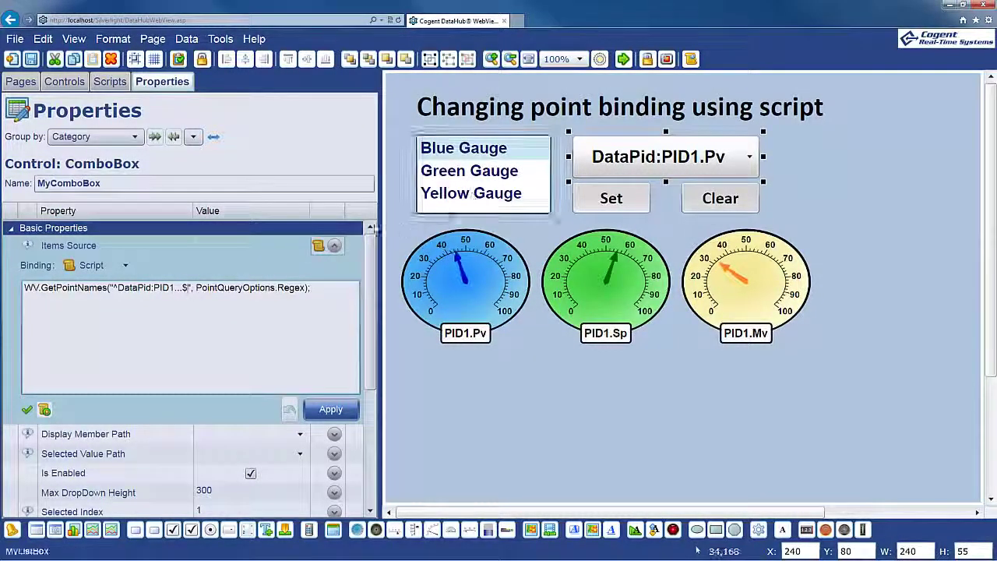
{"action": "left_click", "coordinate": [335, 246]}
Examine the complete OnClick script of the Set button, from collecting the selections to setting the gauge's text label.
{"action": "left_click", "coordinate": [631, 197]}
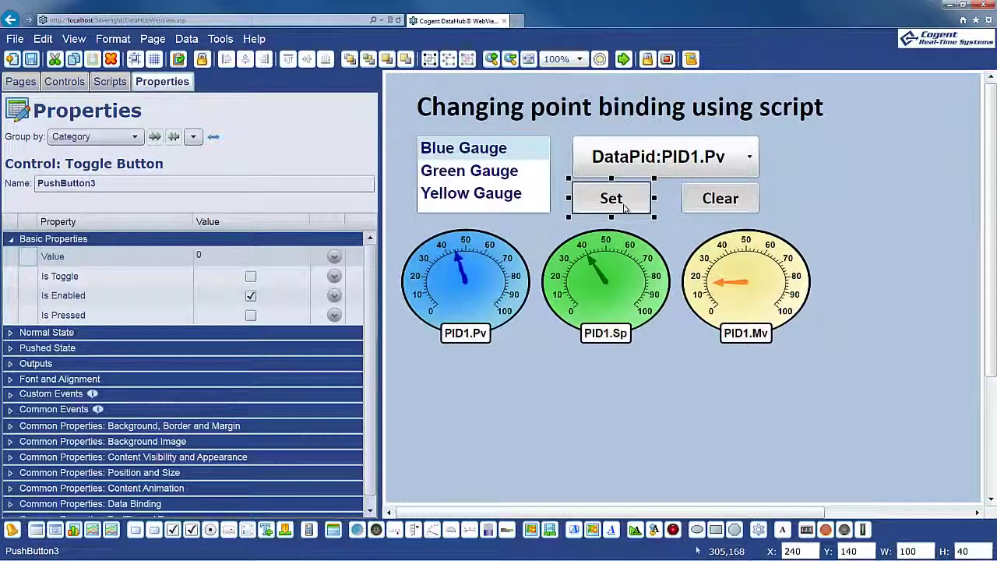
{"action": "left_click", "coordinate": [278, 239]}
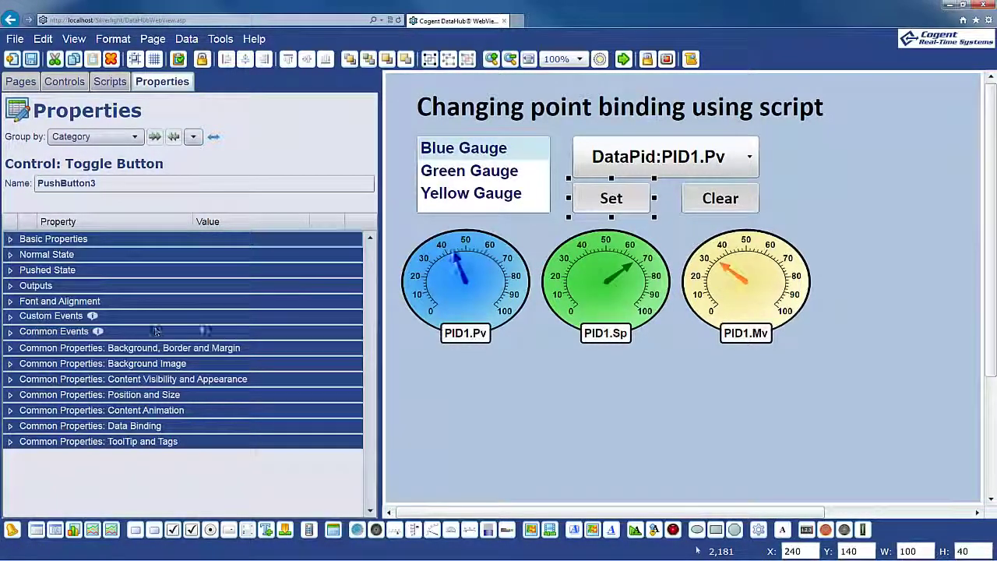
{"action": "left_click", "coordinate": [223, 316]}
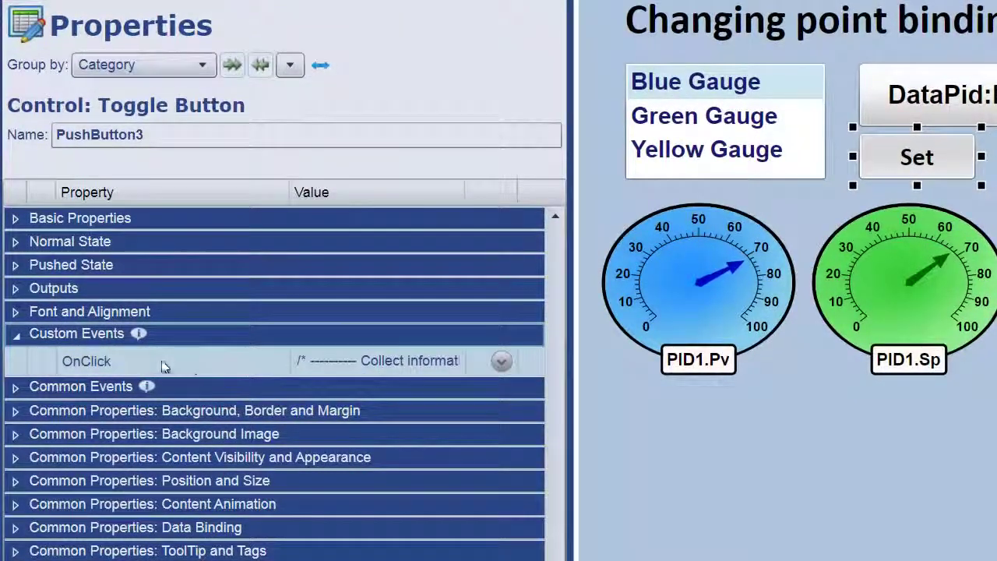
{"action": "left_click", "coordinate": [502, 362]}
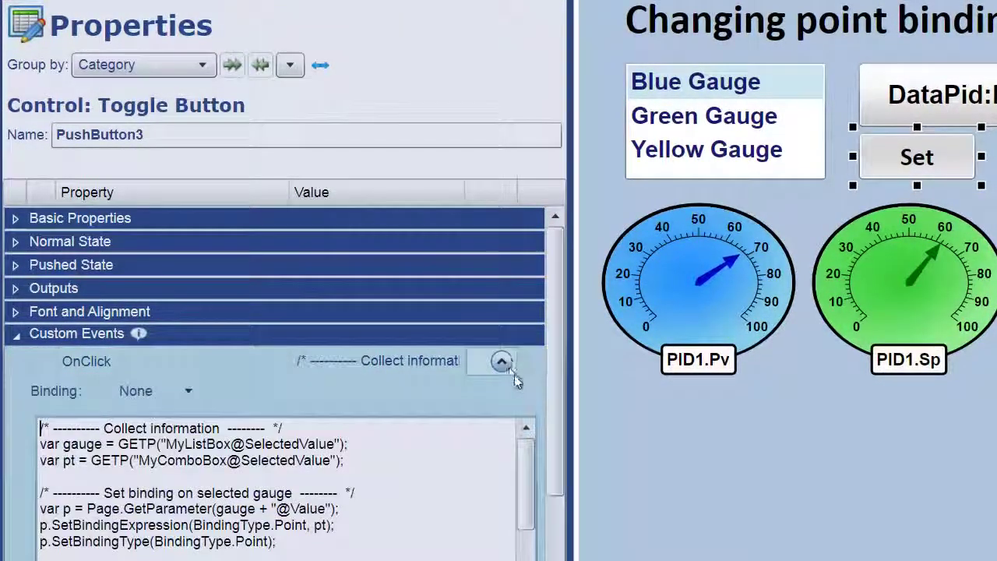
{"action": "left_click_drag", "start_coordinate": [558, 243], "coordinate": [561, 337]}
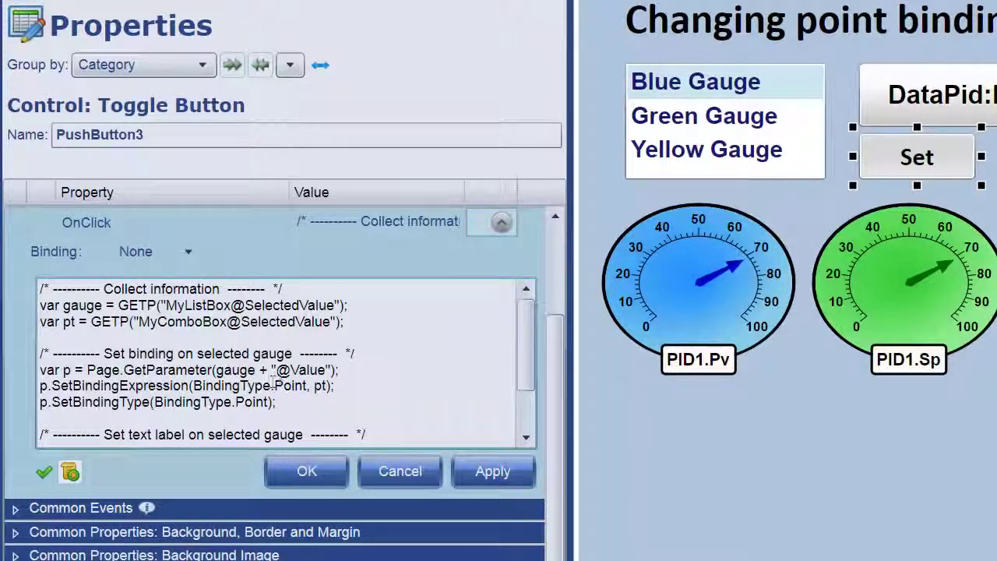
{"action": "left_click_drag", "start_coordinate": [524, 313], "coordinate": [526, 422]}
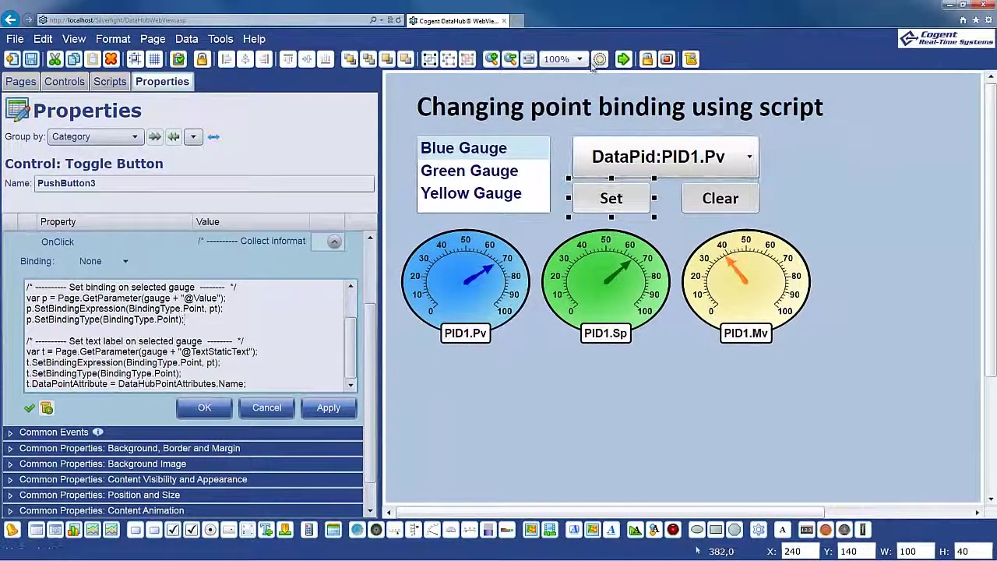
Test the Set button in run mode by binding the Blue Gauge to DataPid:PID1.Mv, and close its OnClick script in design mode.
{"action": "left_click", "coordinate": [623, 60]}
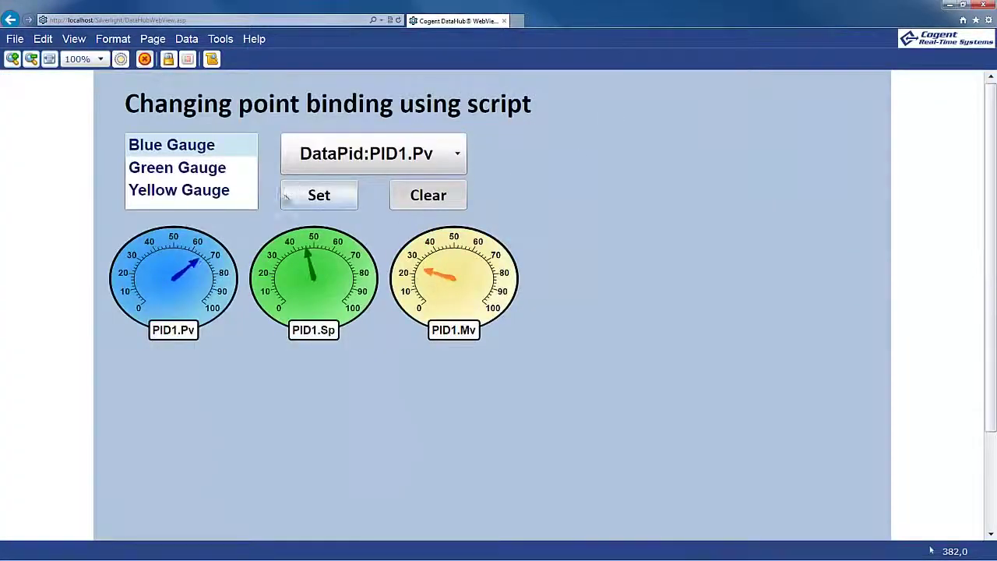
{"action": "left_click", "coordinate": [341, 158]}
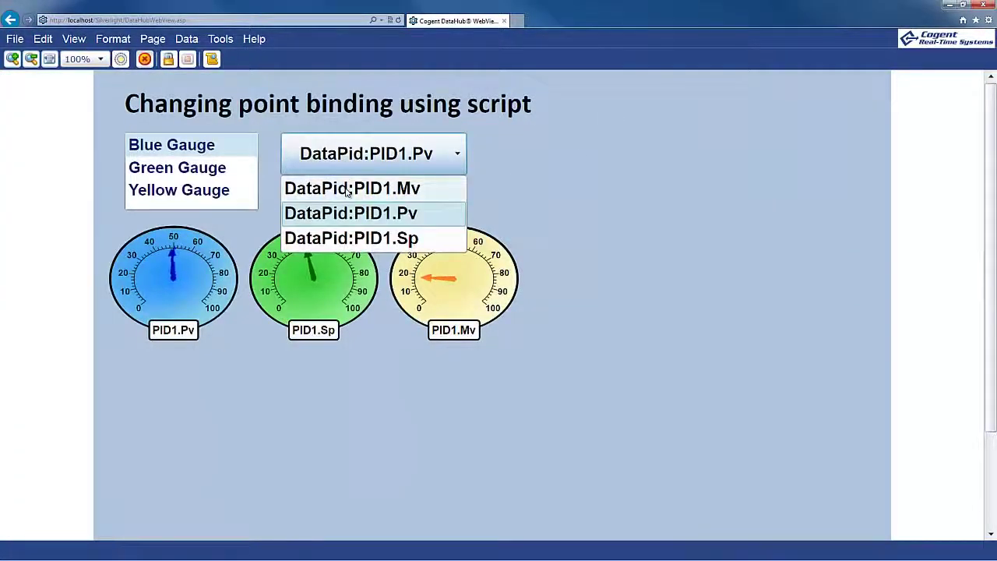
{"action": "left_click", "coordinate": [344, 188]}
{"action": "left_click", "coordinate": [343, 195]}
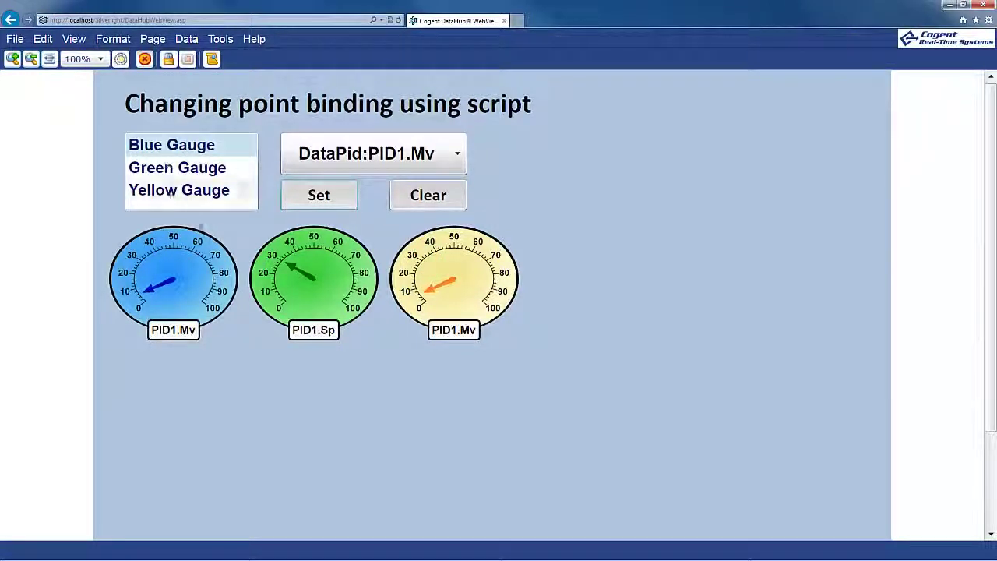
{"action": "left_click", "coordinate": [168, 60]}
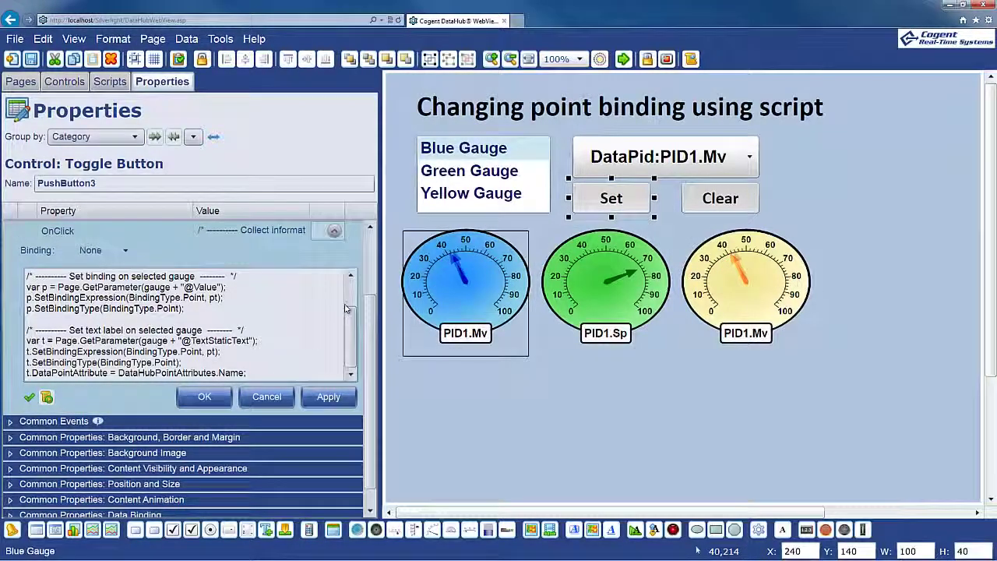
{"action": "scroll", "coordinate": [352, 323], "scroll_direction": "up", "scroll_amount": 2}
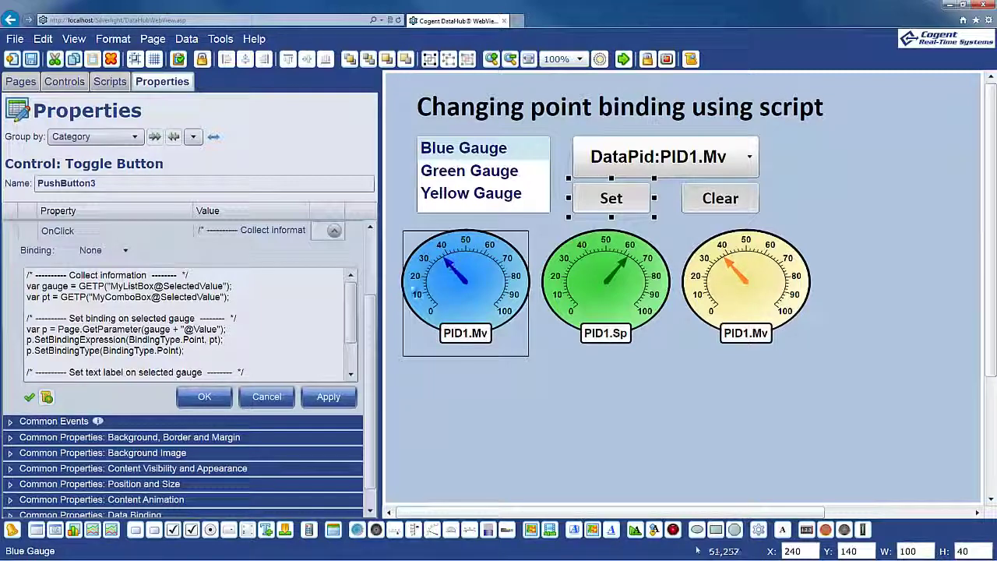
{"action": "left_click", "coordinate": [334, 232]}
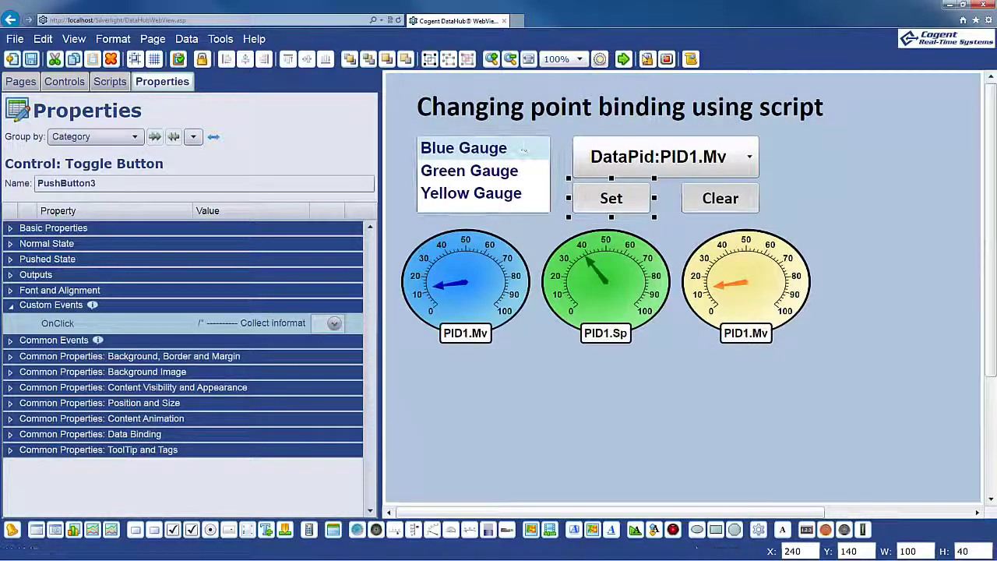
Clear the Blue Gauge's point binding in run mode and return to design mode.
{"action": "left_click", "coordinate": [624, 59]}
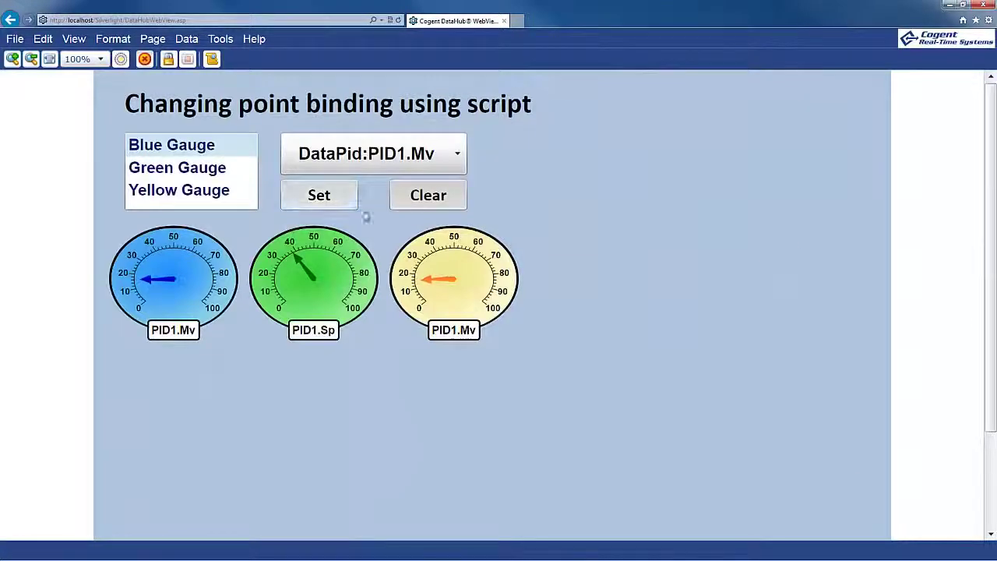
{"action": "left_click", "coordinate": [429, 201]}
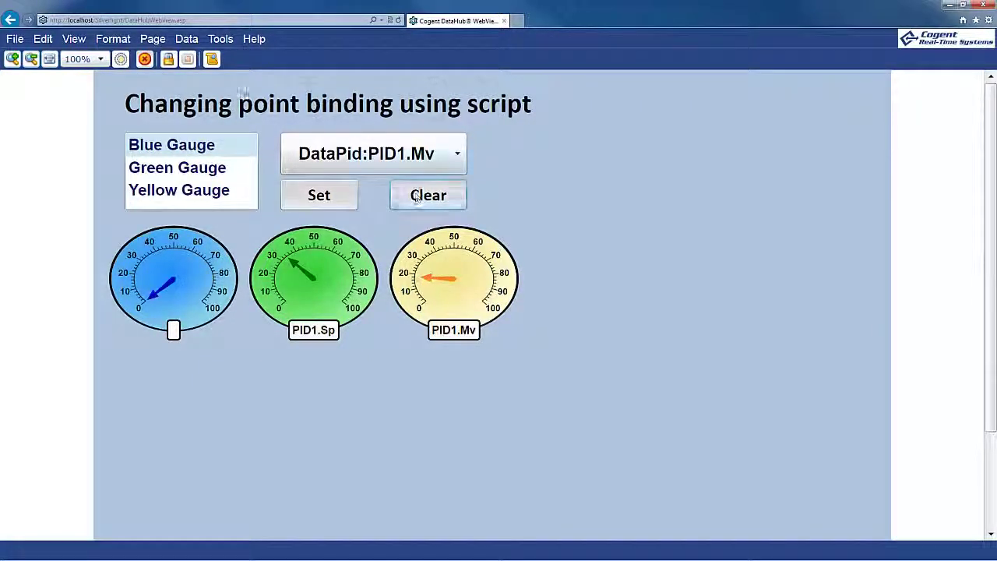
{"action": "left_click", "coordinate": [146, 59]}
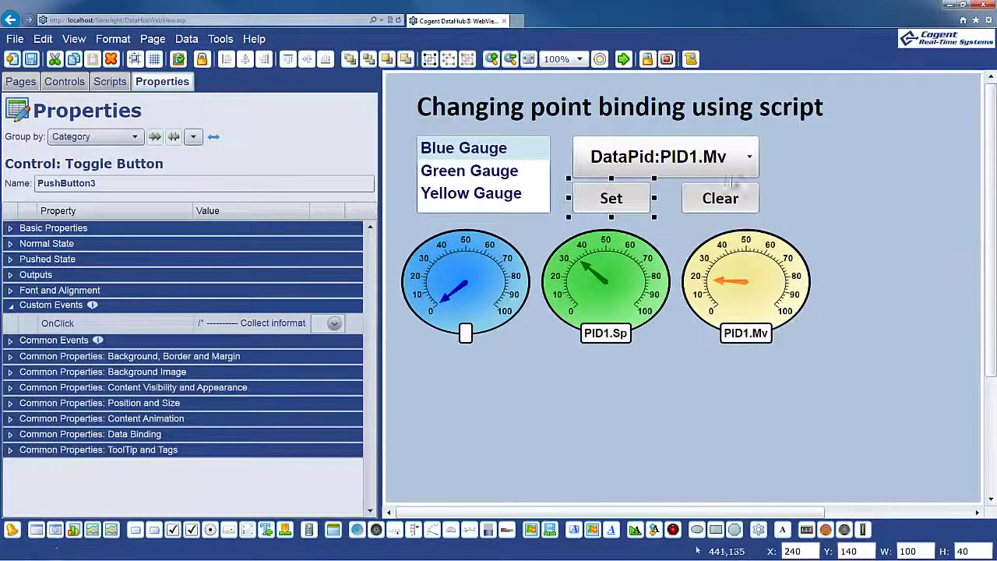
Examine the Clear button's OnClick script, collapse it and deselect the button.
{"action": "left_click", "coordinate": [733, 191]}
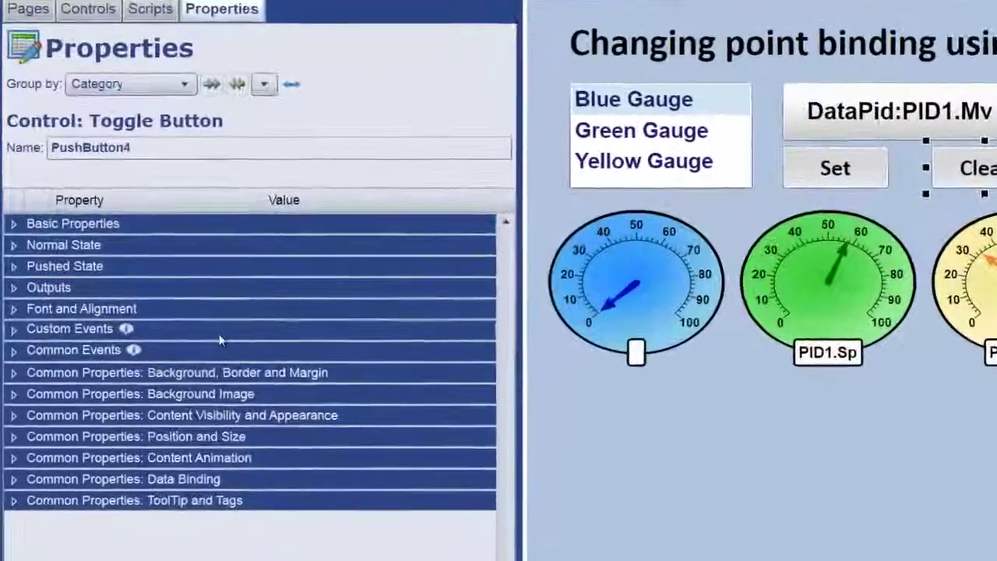
{"action": "left_click", "coordinate": [162, 315]}
{"action": "left_click", "coordinate": [501, 361]}
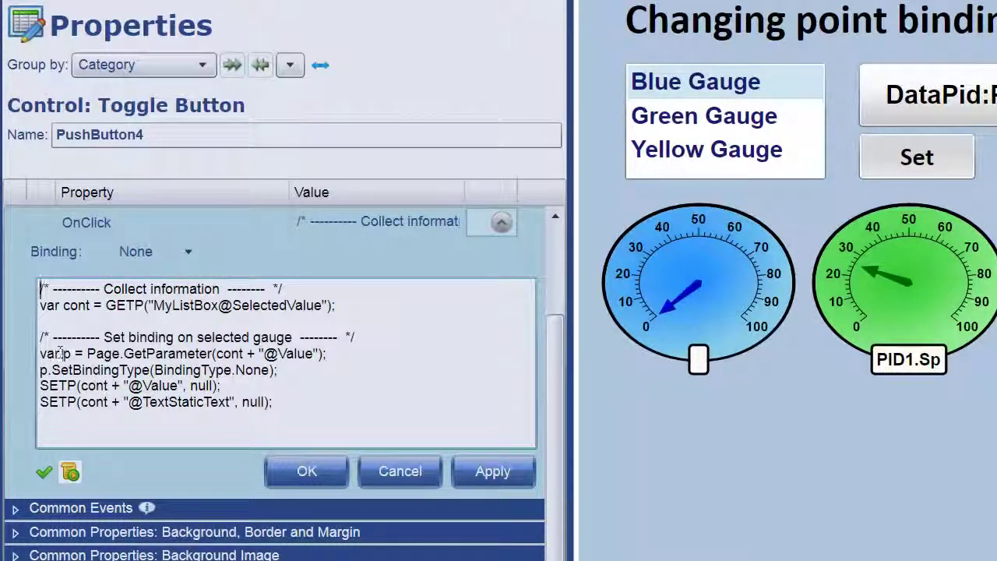
{"action": "left_click", "coordinate": [354, 354]}
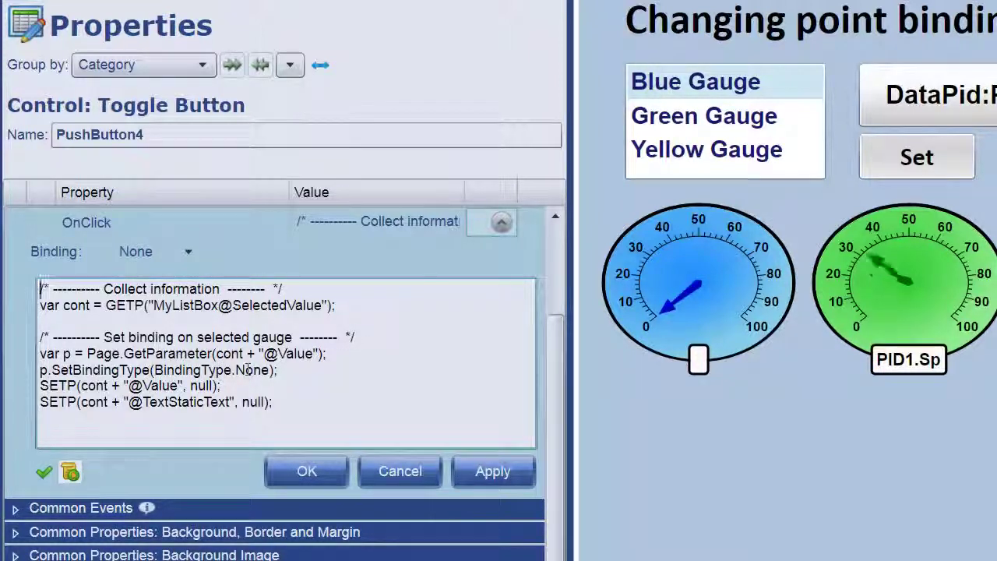
{"action": "key", "text": "ctrl+Home"}
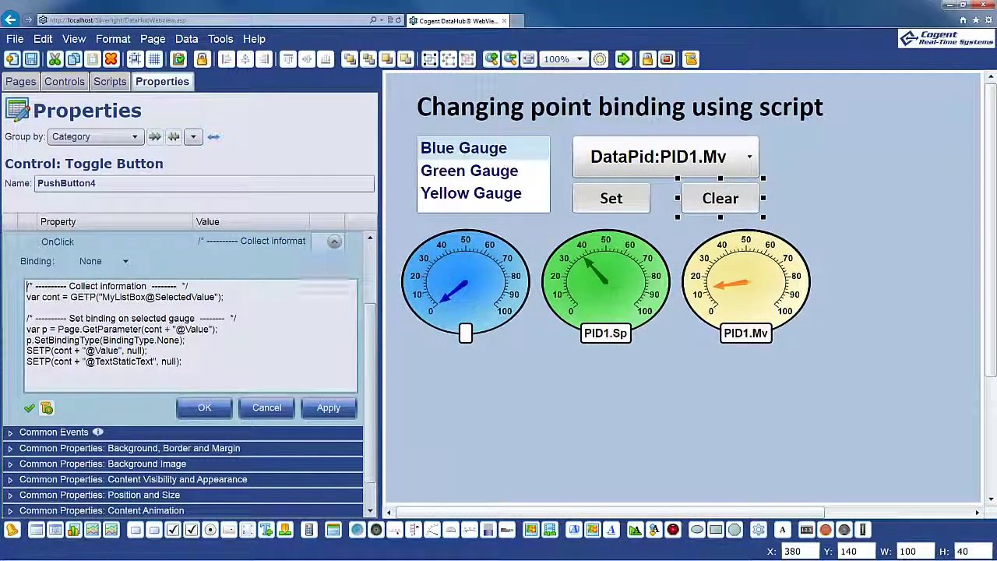
{"action": "left_click", "coordinate": [334, 242]}
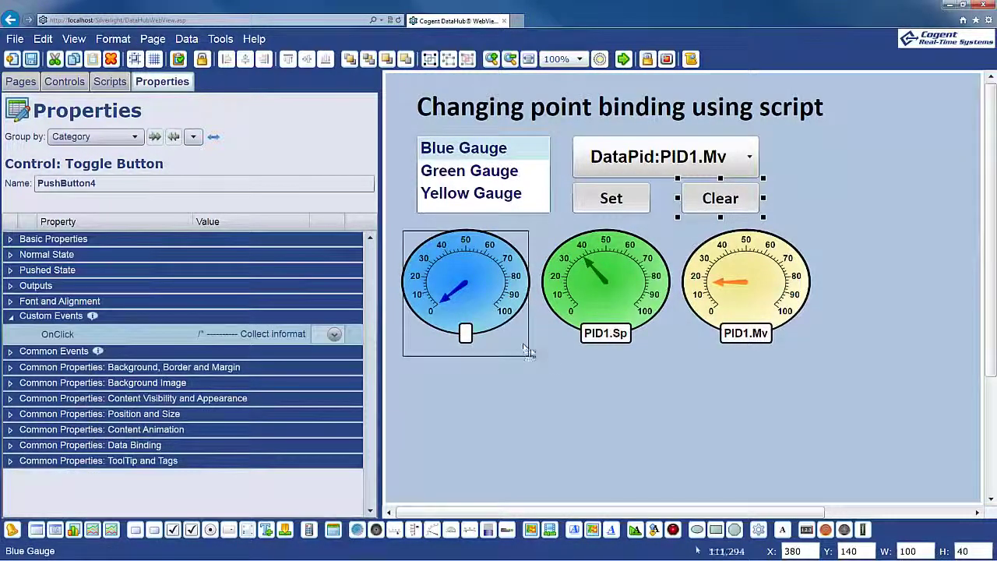
{"action": "left_click", "coordinate": [536, 355]}
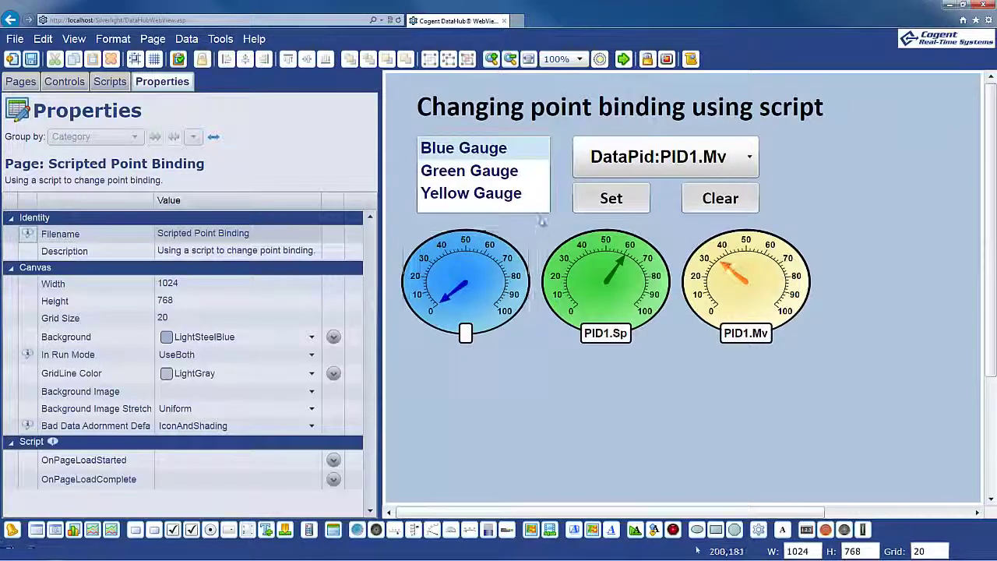